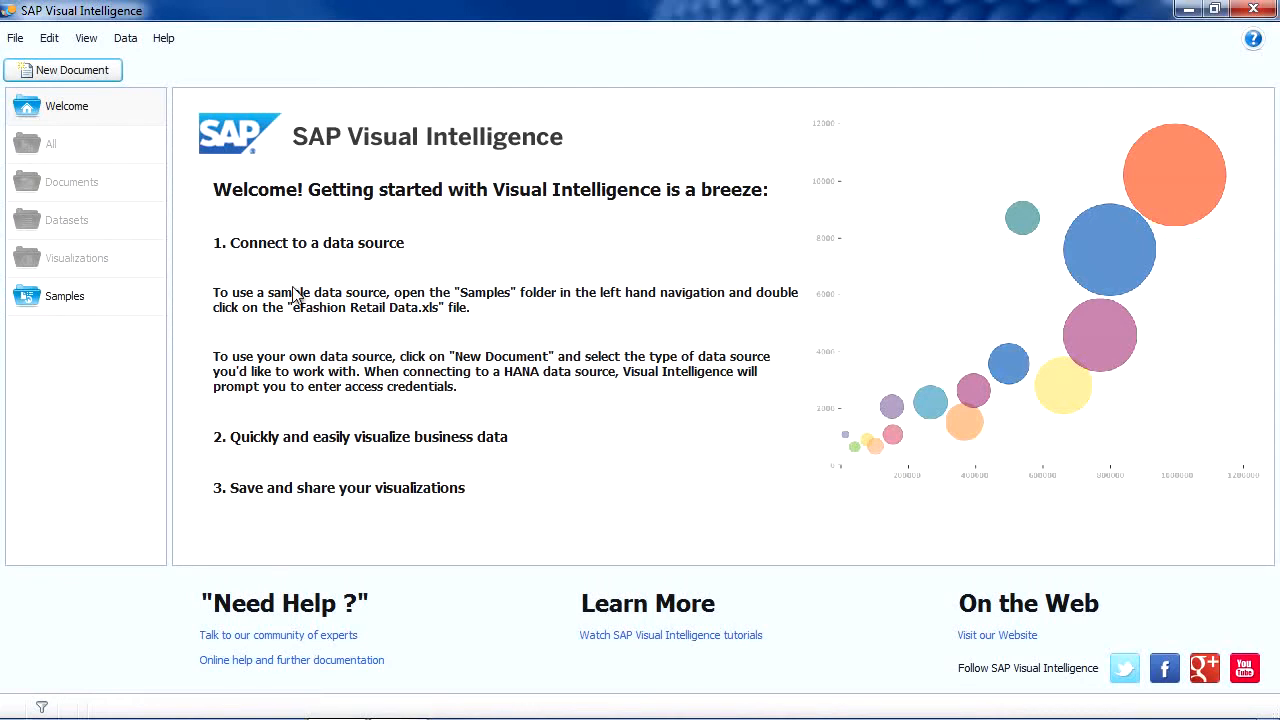
Step: Start a new HANA Online document and select the saved HANA server
{"action": "left_click", "coordinate": [71, 76]}
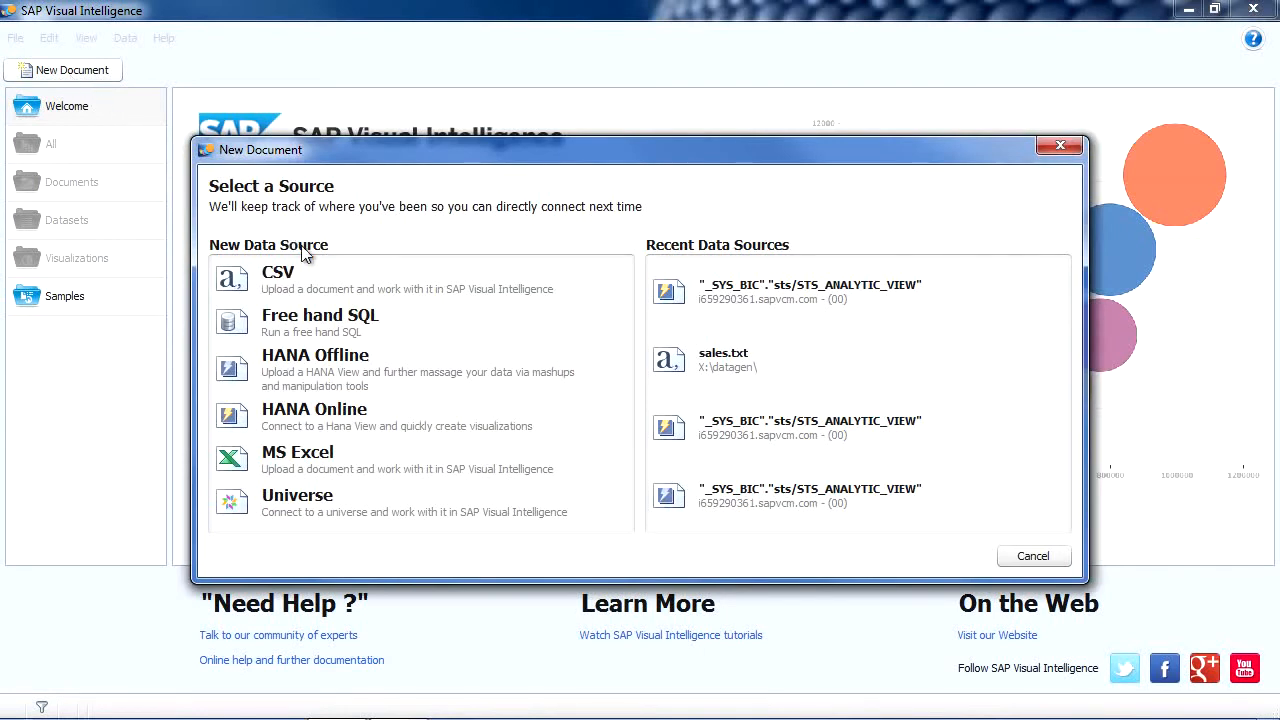
{"action": "left_click", "coordinate": [322, 411]}
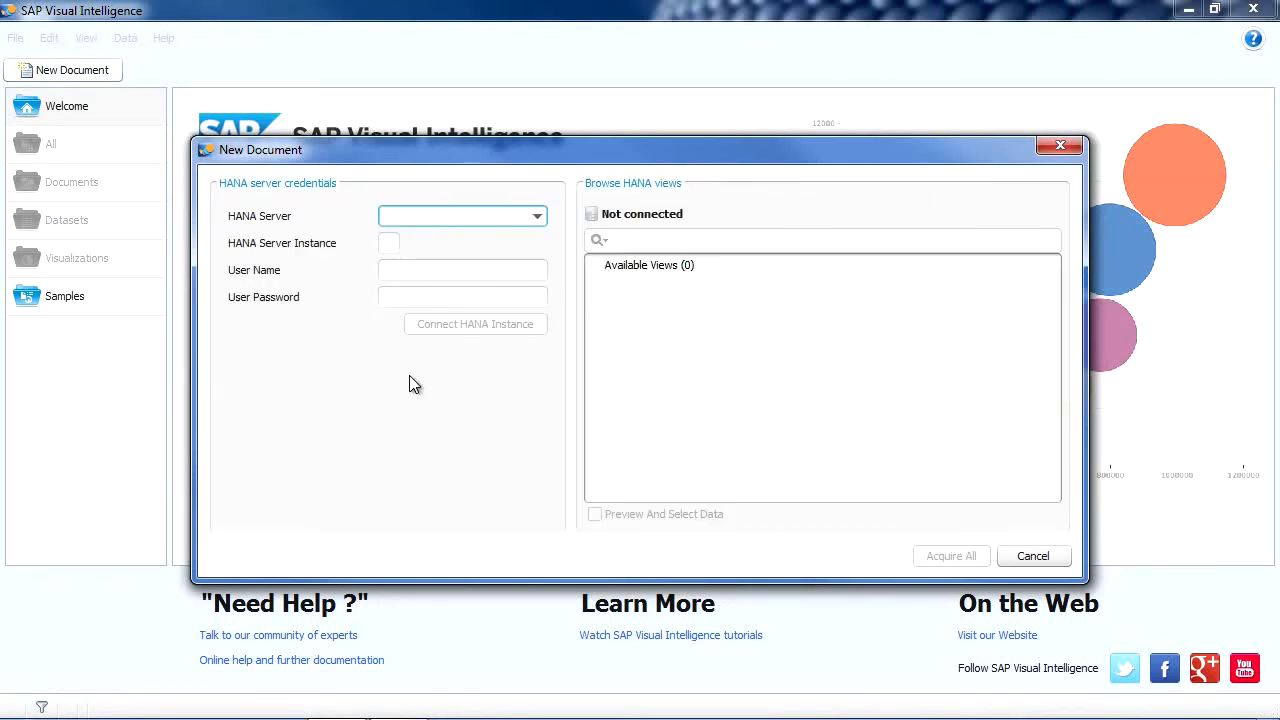
{"action": "left_click", "coordinate": [538, 216]}
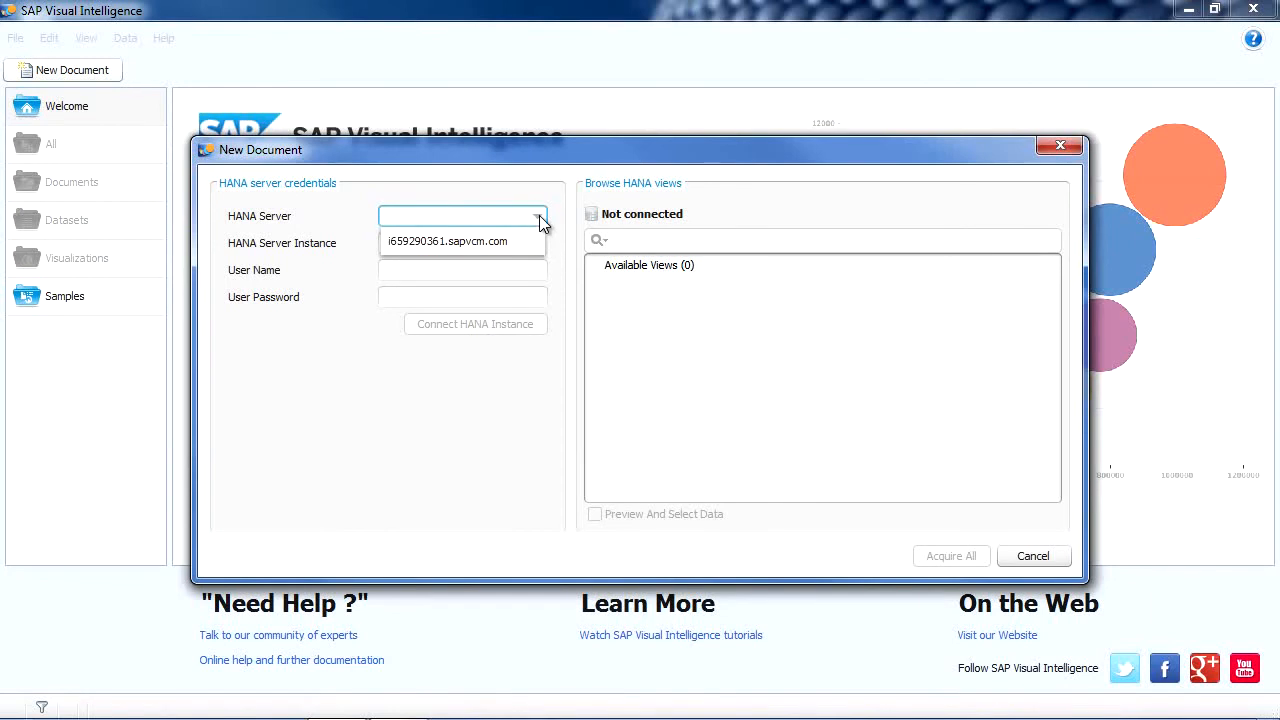
{"action": "left_click", "coordinate": [528, 241]}
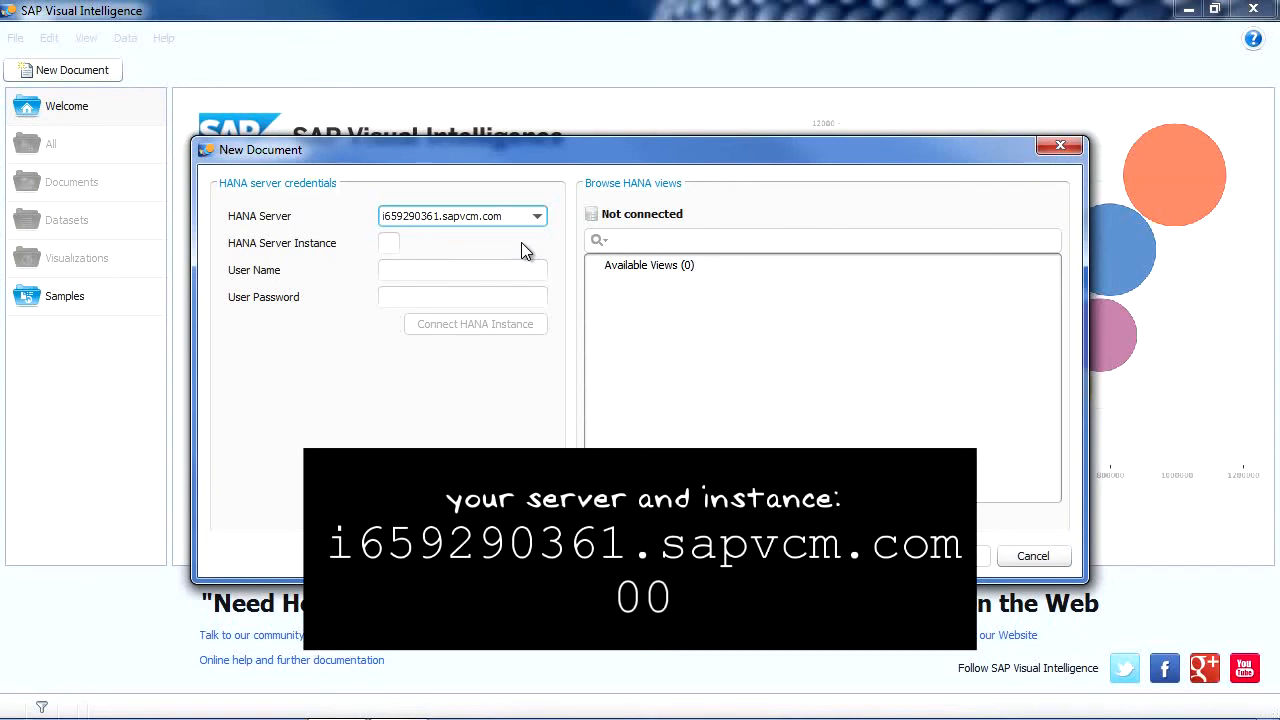
Step: Enter instance 00, the HANA user name and the account password
{"action": "left_click", "coordinate": [396, 242]}
{"action": "type", "text": "00"}
{"action": "left_click", "coordinate": [430, 268]}
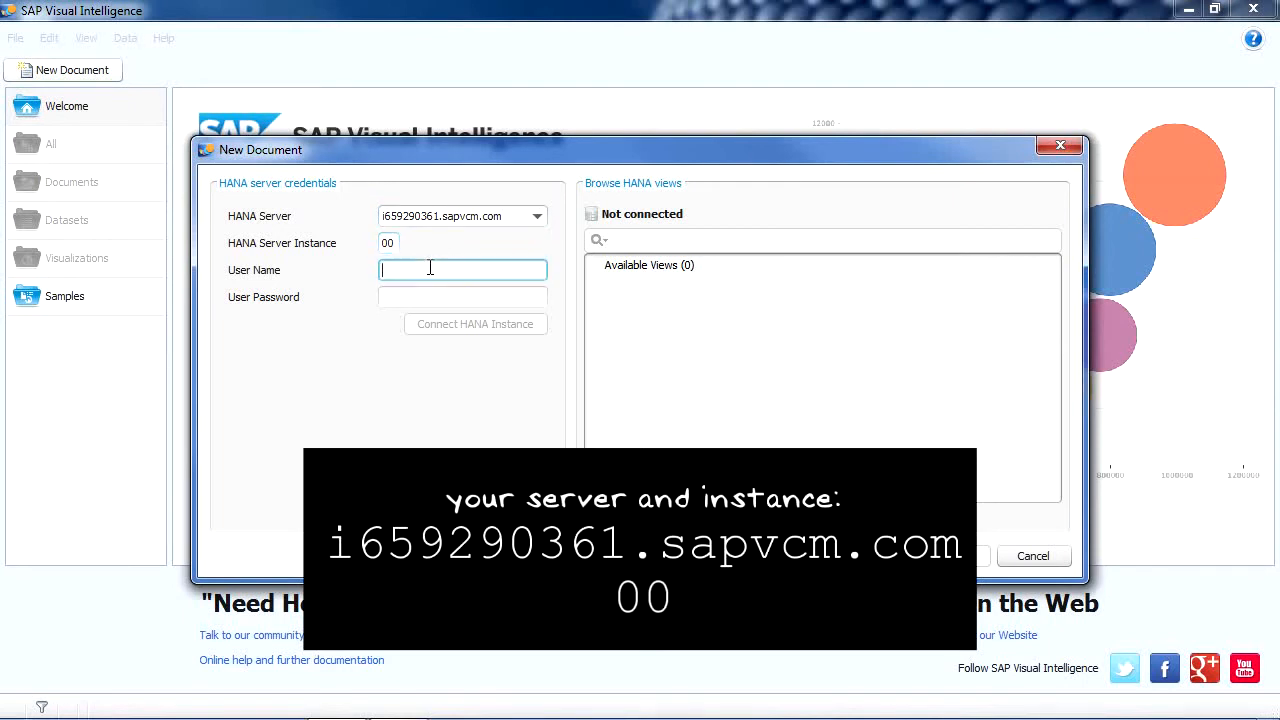
{"action": "type", "text": "stsdemo"}
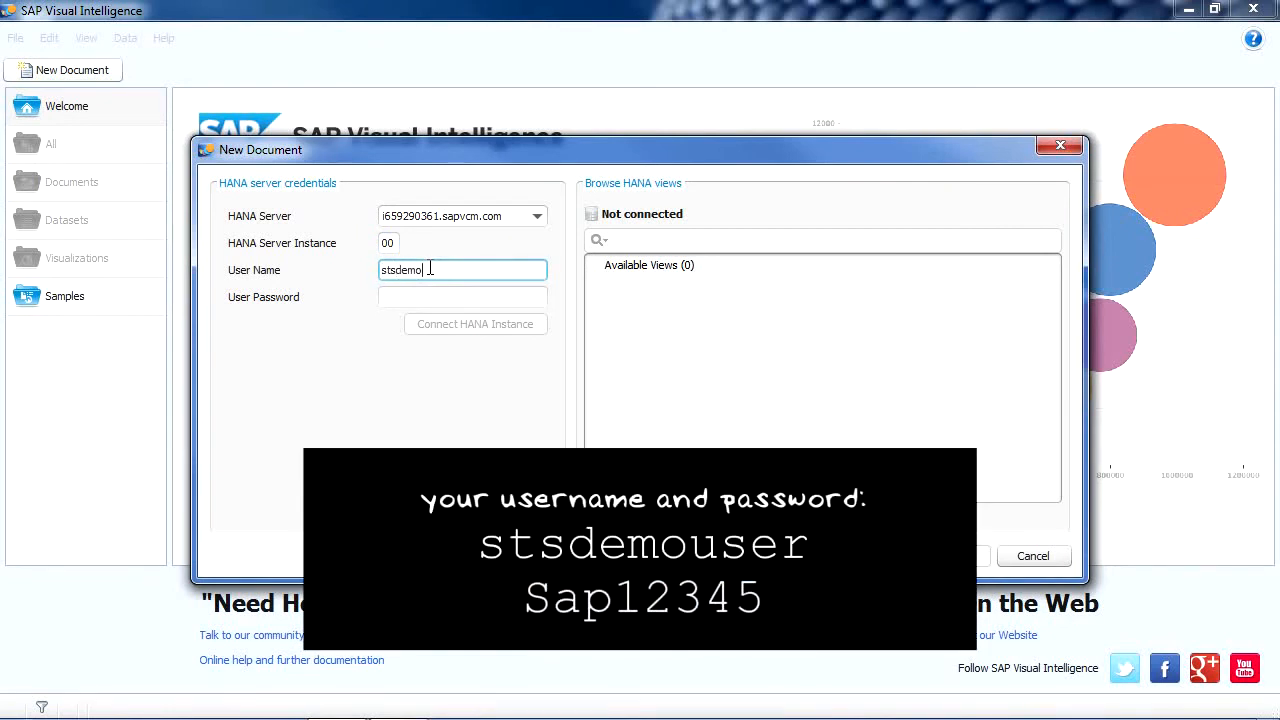
{"action": "type", "text": "user"}
{"action": "left_click", "coordinate": [431, 297]}
{"action": "type", "text": "S"}
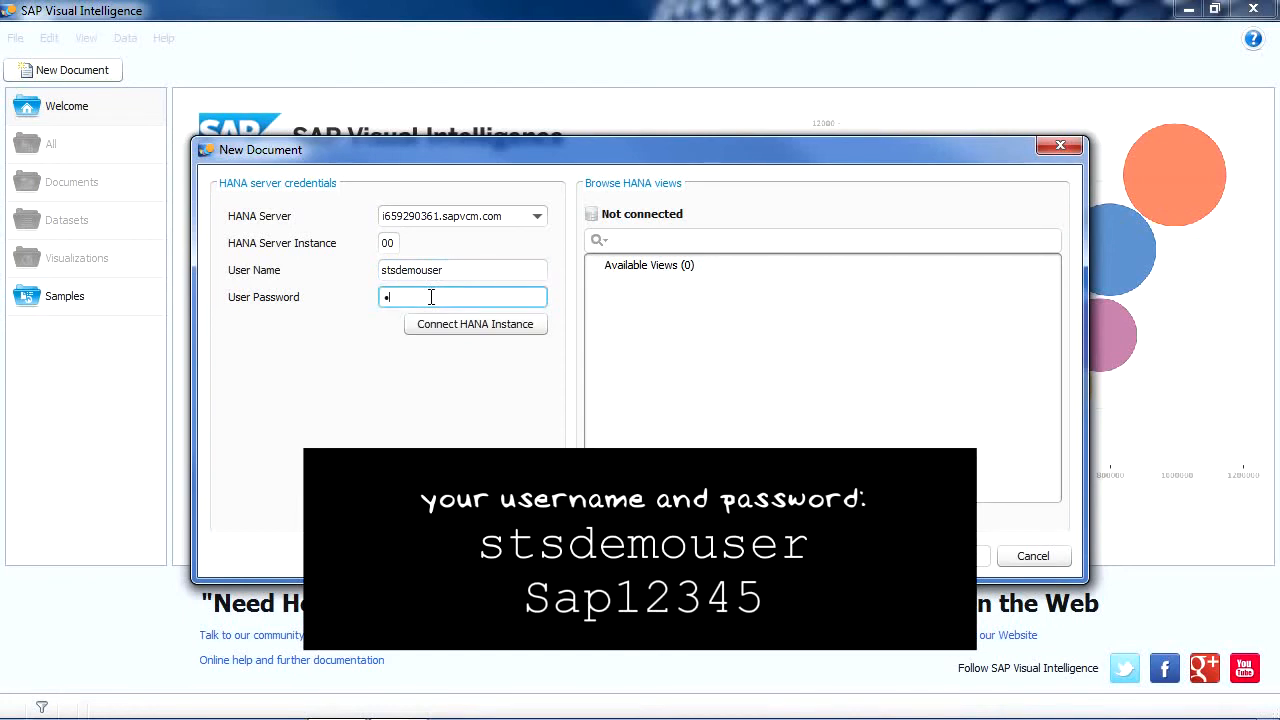
{"action": "type", "text": "ap12345"}
Step: Connect to the HANA instance and load the STS_ANALYTIC_VIEW analytic view
{"action": "left_click", "coordinate": [484, 330]}
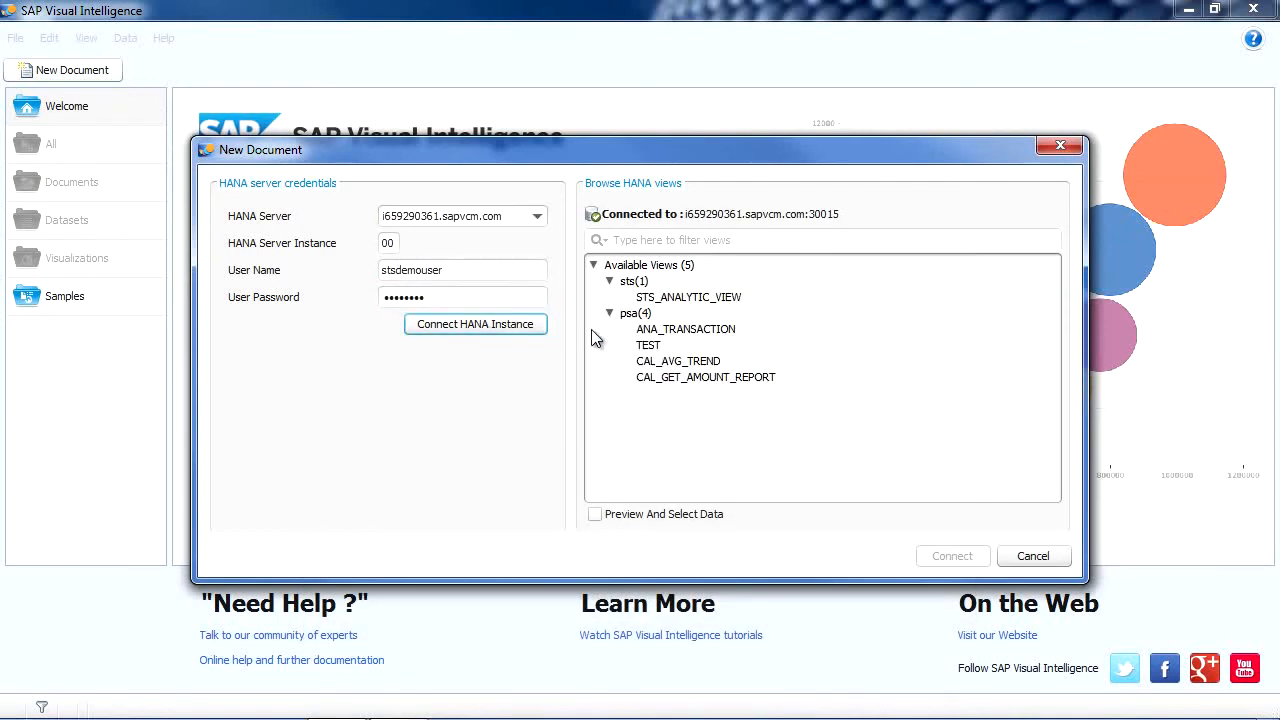
{"action": "left_click", "coordinate": [697, 302]}
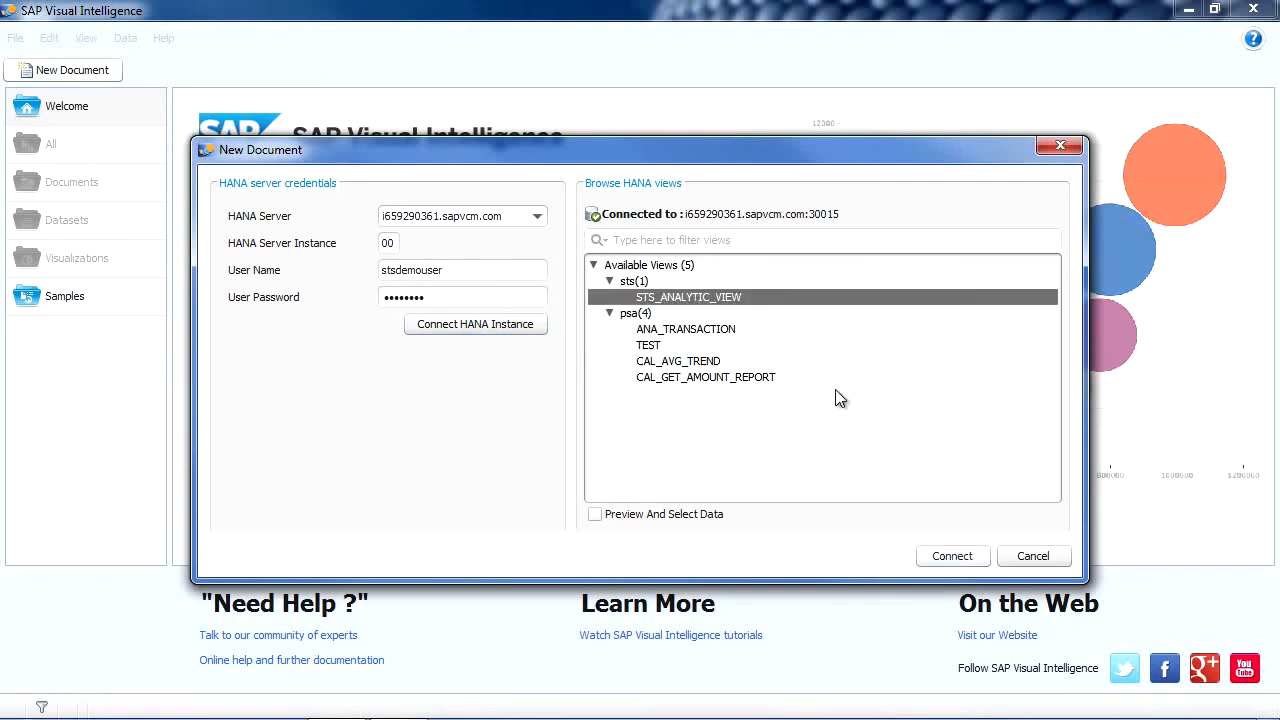
{"action": "left_click", "coordinate": [948, 558]}
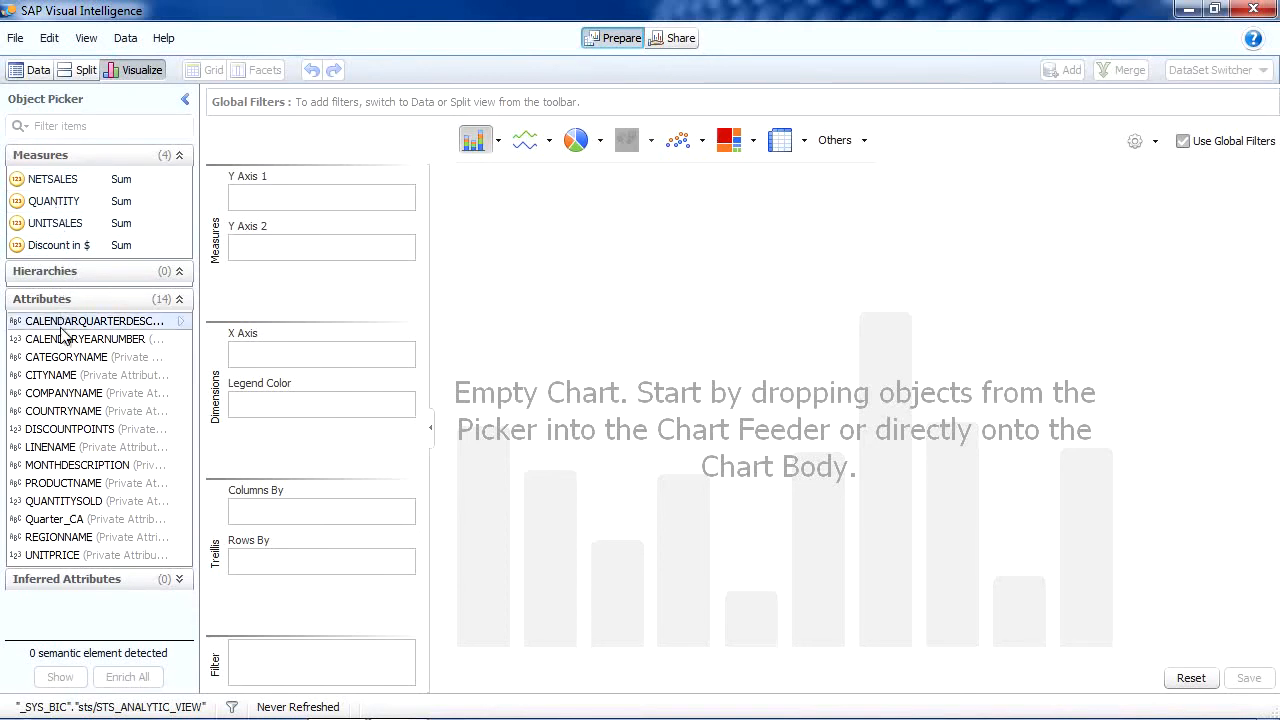
Step: Plot QUANTITY by LINENAME, then add CATEGORYNAME to the X axis beneath it
{"action": "double_click", "coordinate": [57, 448]}
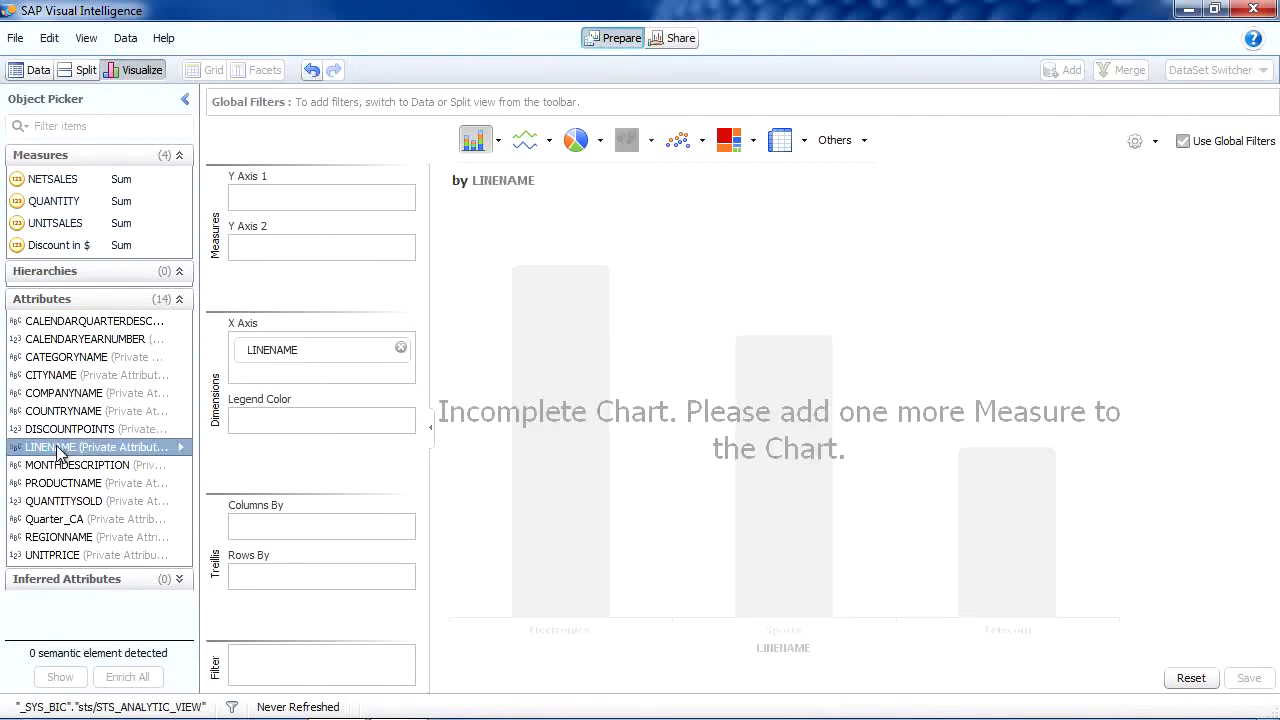
{"action": "double_click", "coordinate": [63, 209]}
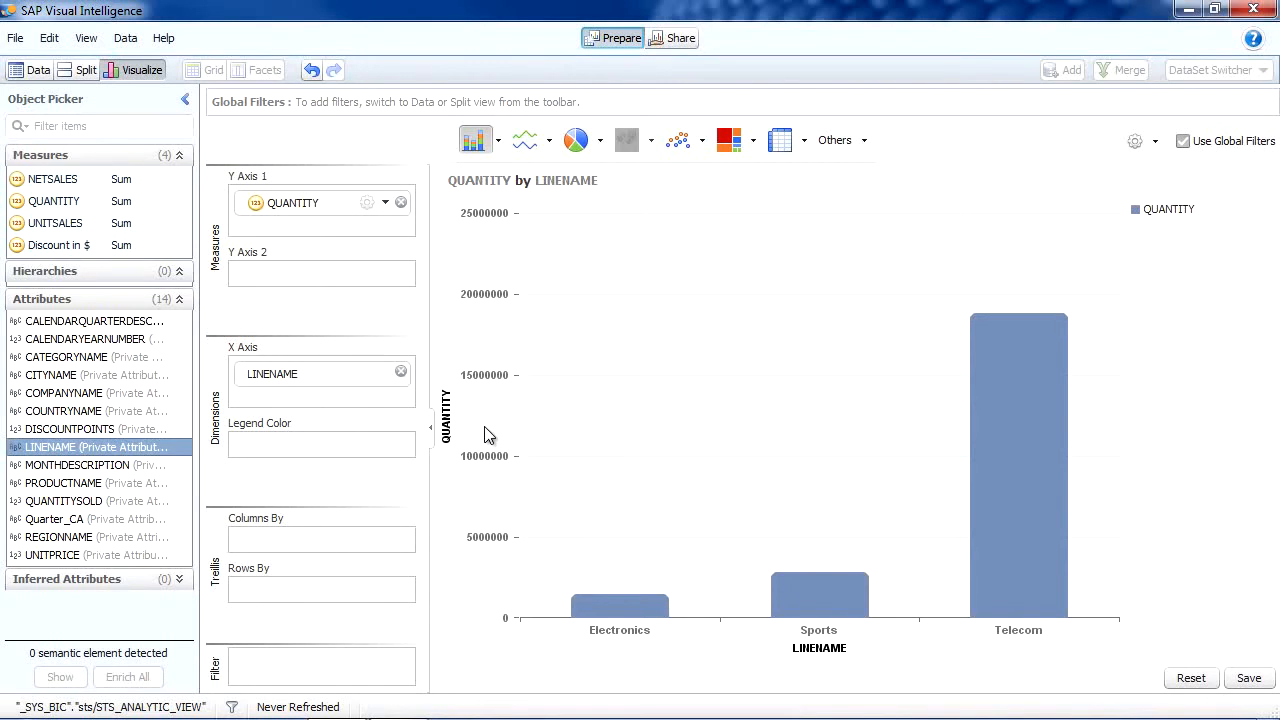
{"action": "left_click", "coordinate": [90, 360]}
{"action": "double_click", "coordinate": [90, 360]}
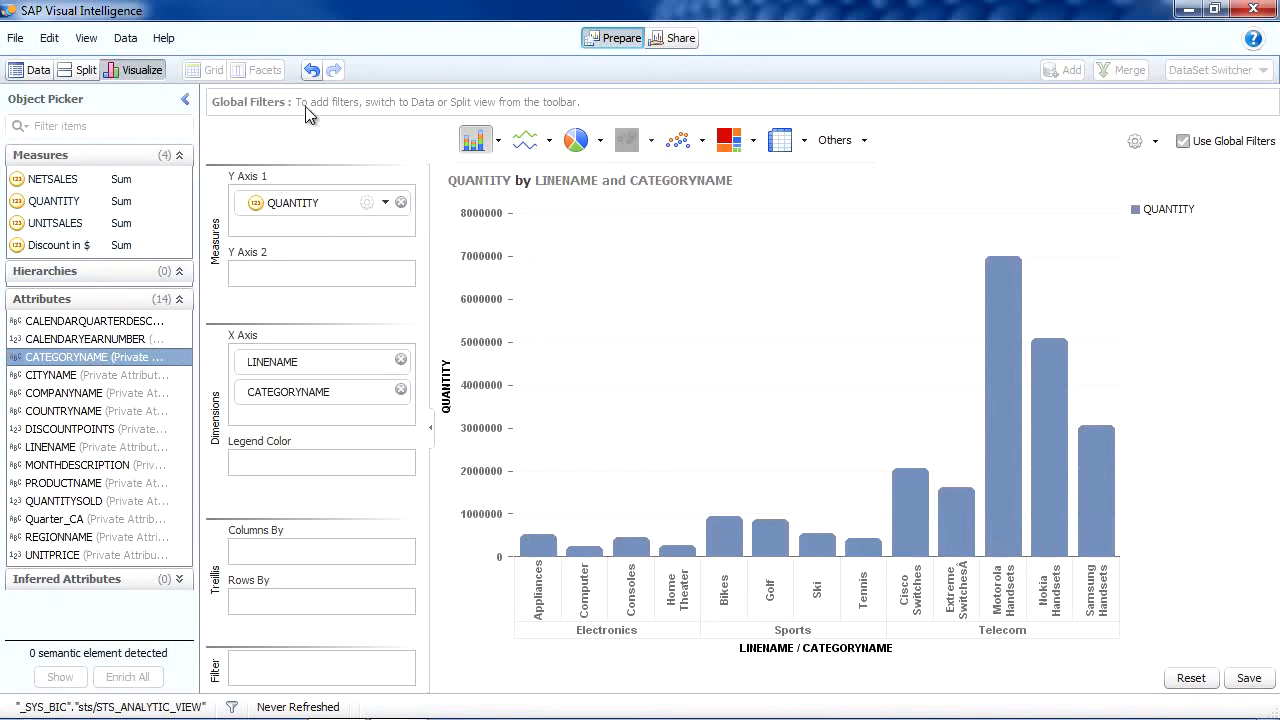
{"action": "left_click", "coordinate": [311, 73]}
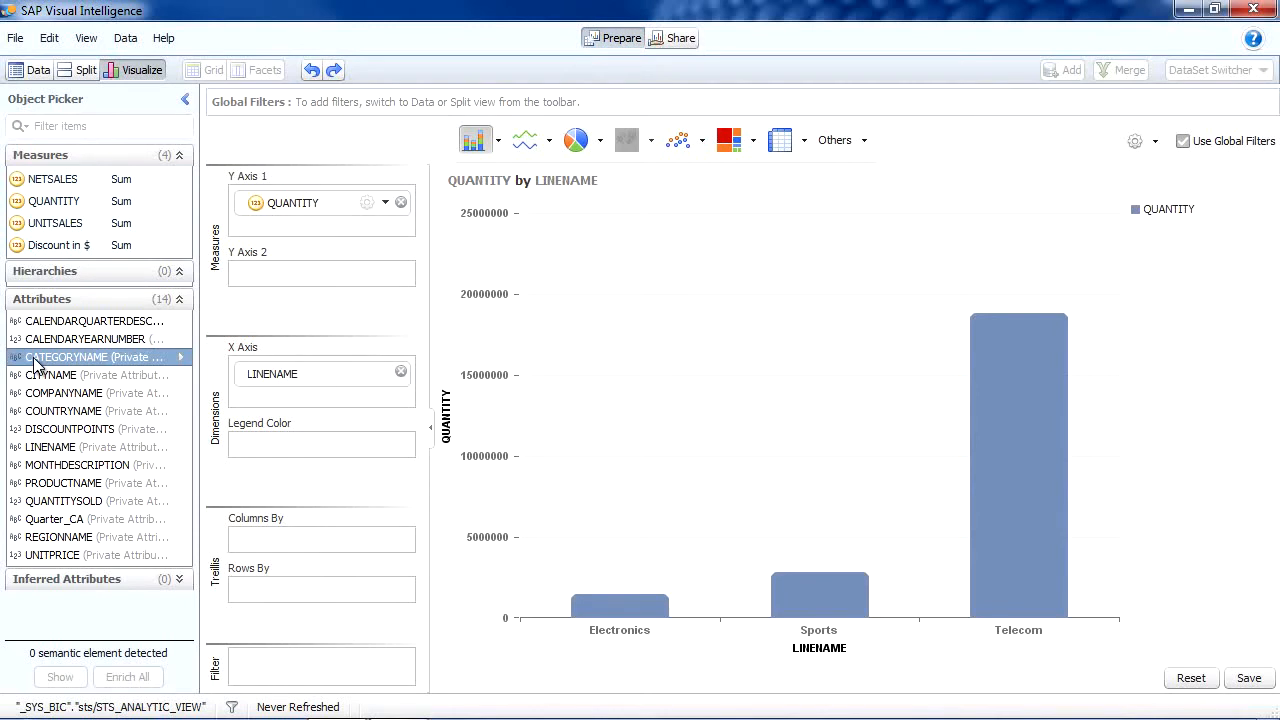
{"action": "left_click_drag", "start_coordinate": [37, 365], "coordinate": [299, 396]}
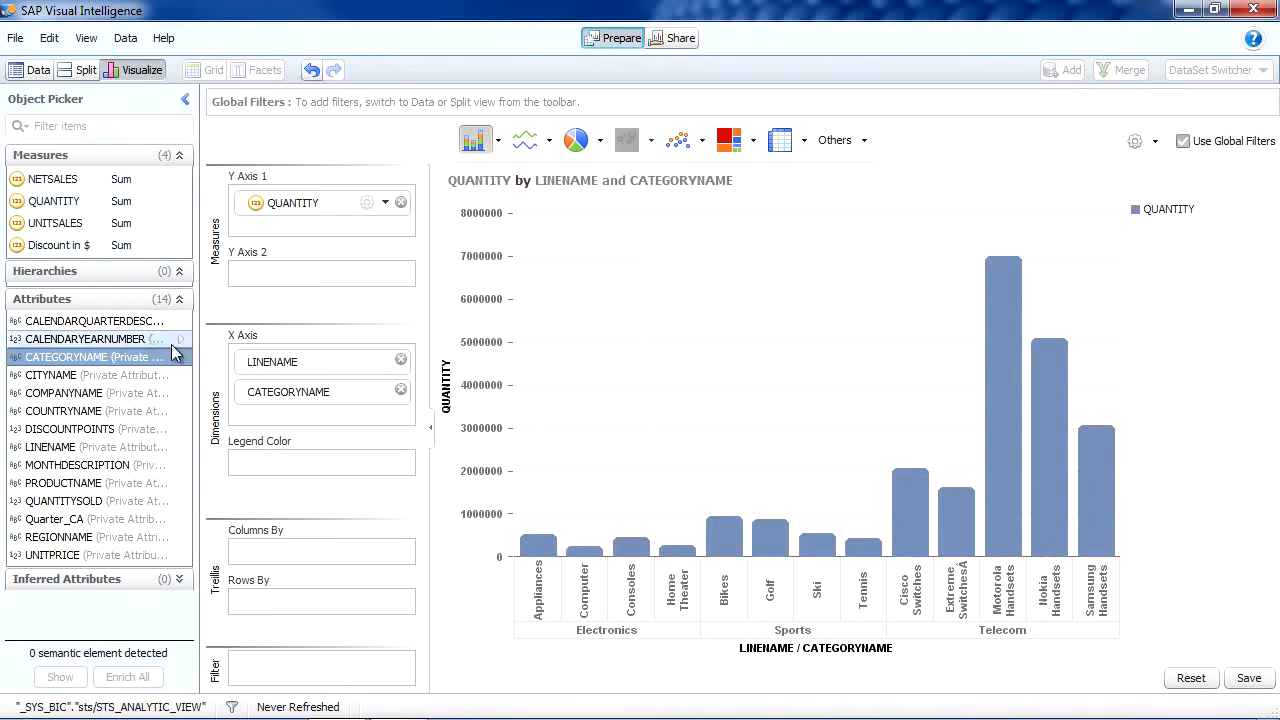
Step: Add Discount in $ as side-by-side columns on a second Y axis beside QUANTITY
{"action": "double_click", "coordinate": [47, 248]}
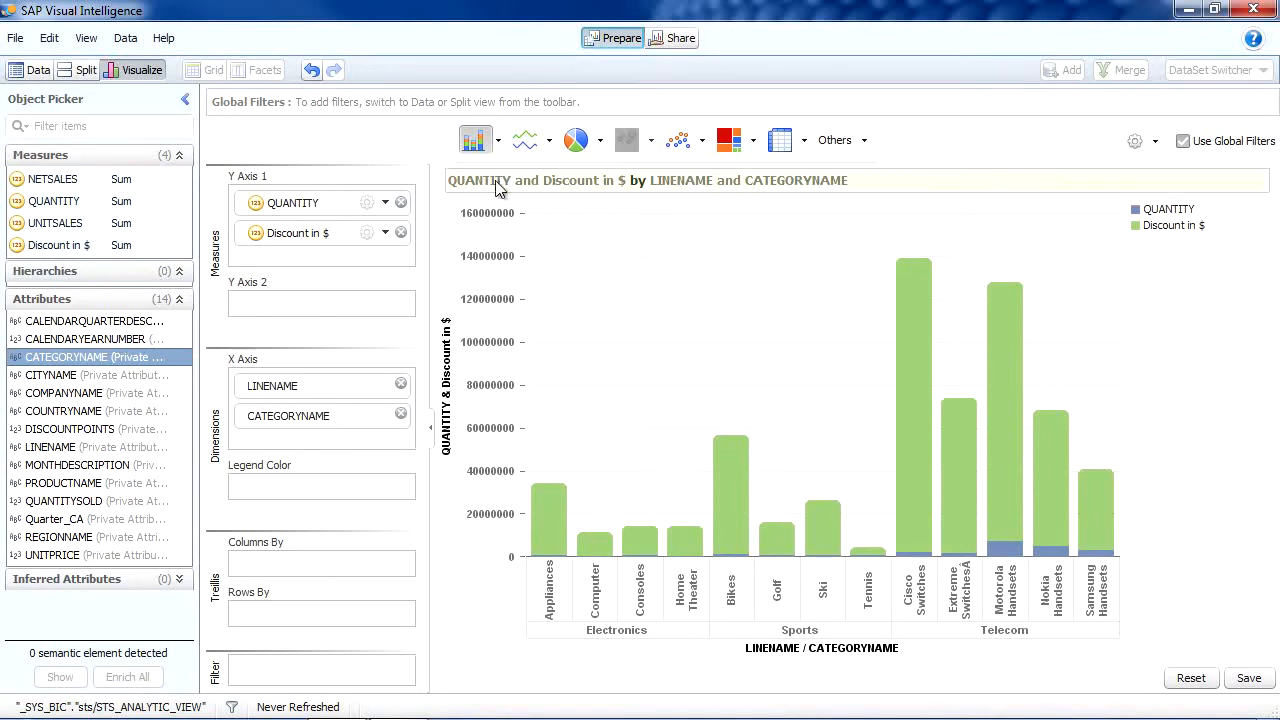
{"action": "left_click", "coordinate": [498, 142]}
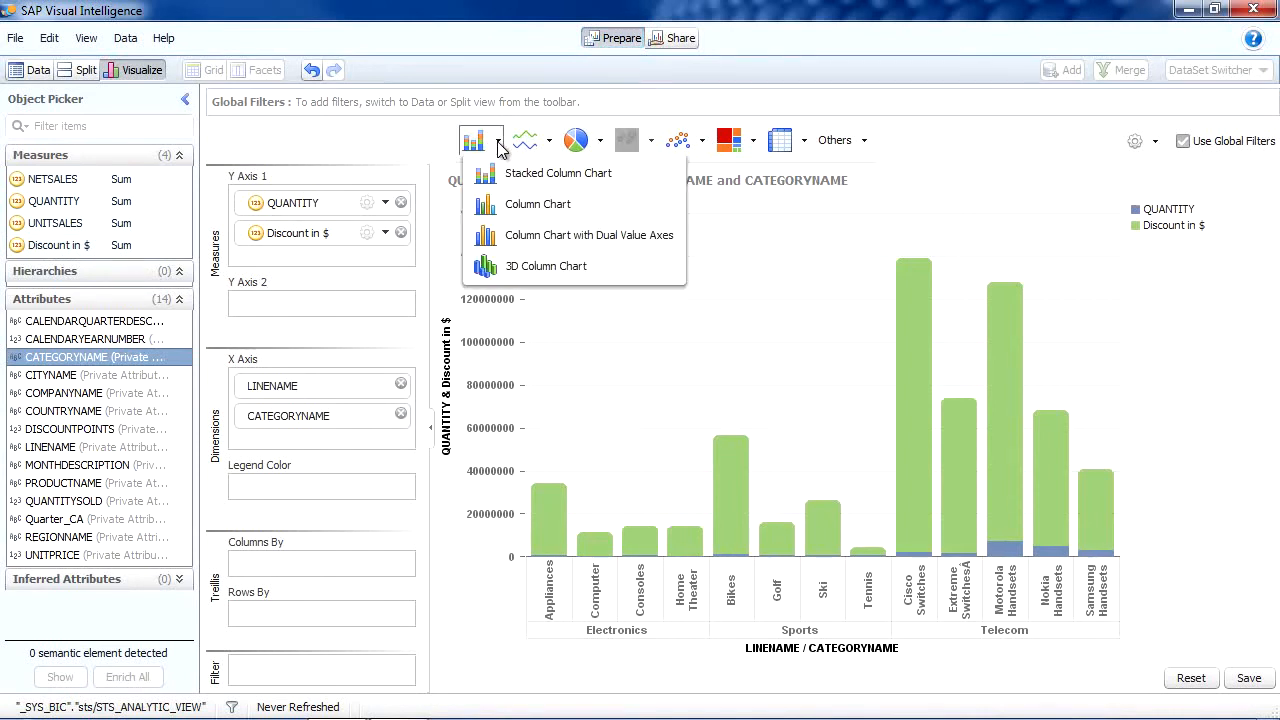
{"action": "left_click", "coordinate": [505, 204]}
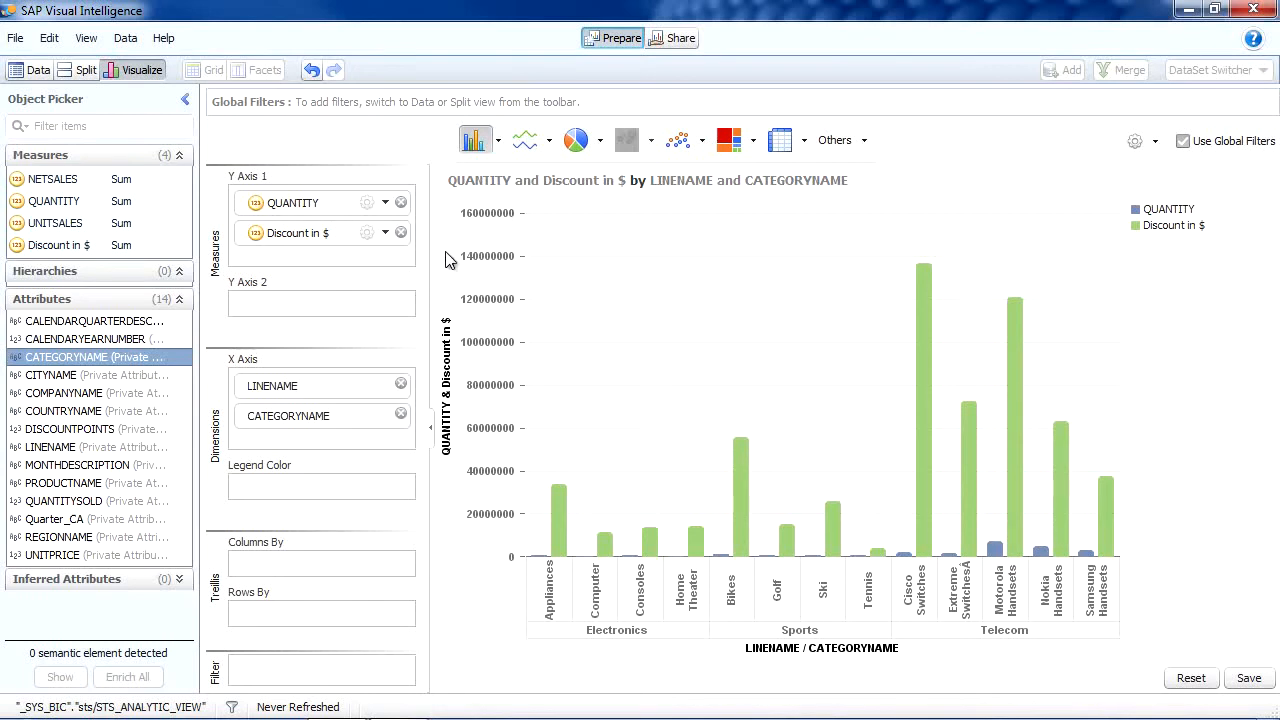
{"action": "left_click_drag", "start_coordinate": [300, 240], "coordinate": [290, 300]}
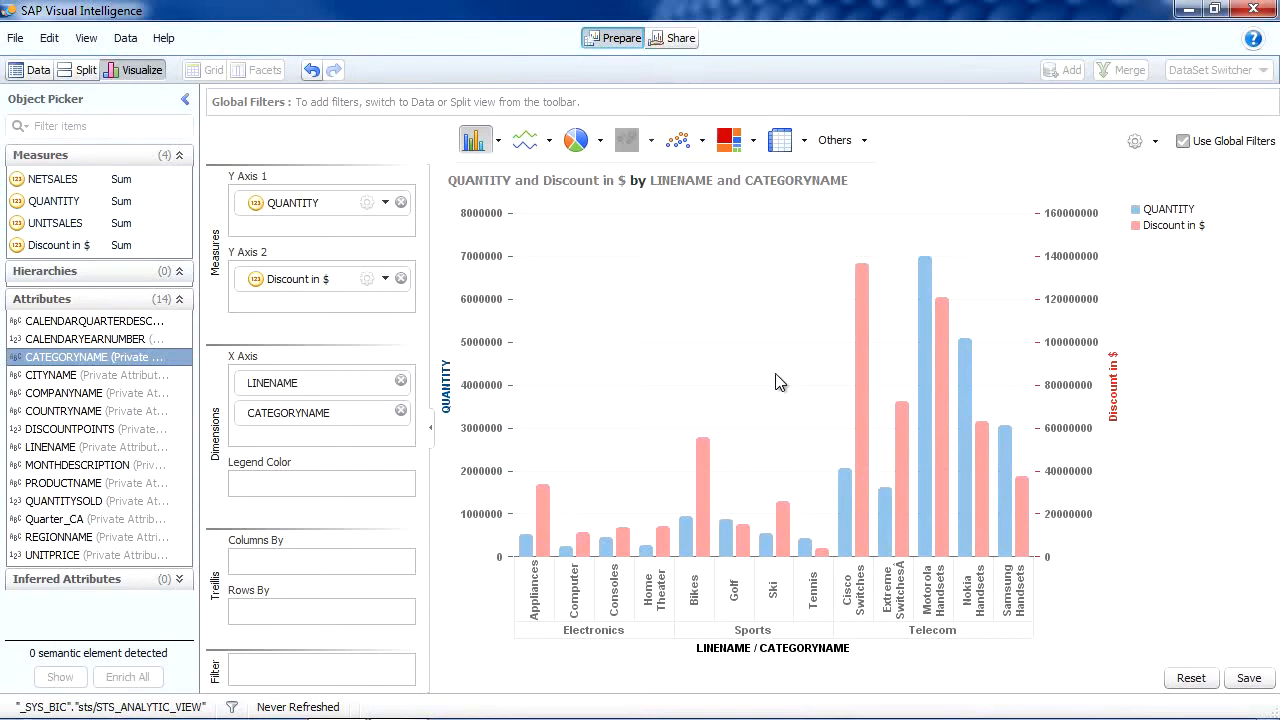
Step: Switch to a scatter plot, drop LINENAME from the colour legend, and inspect Cisco Switches
{"action": "left_click", "coordinate": [678, 140]}
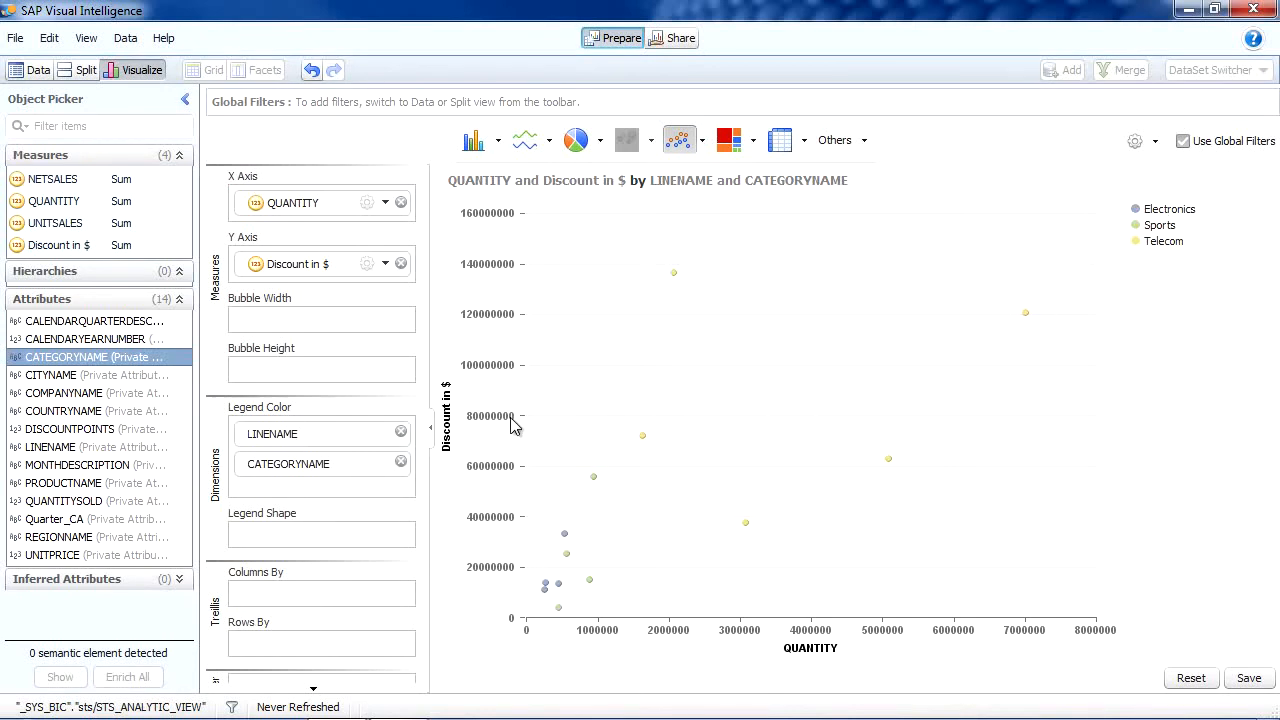
{"action": "left_click", "coordinate": [401, 432]}
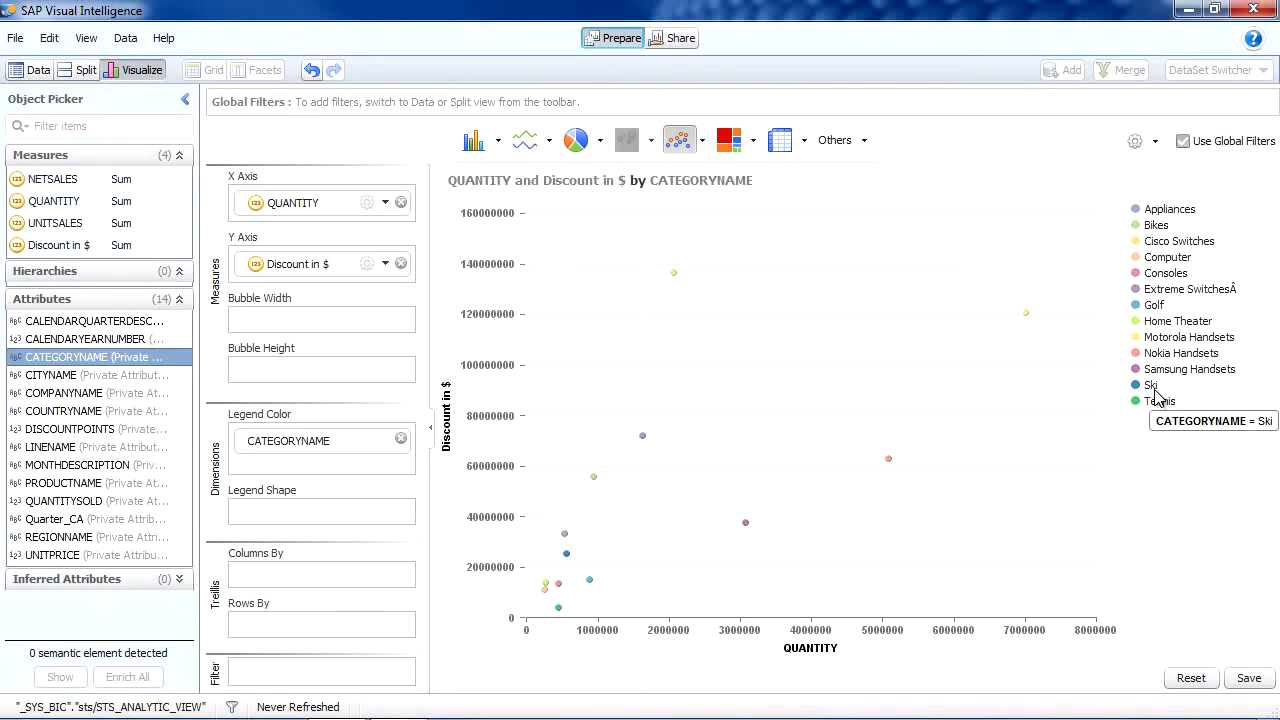
{"action": "left_click", "coordinate": [674, 273]}
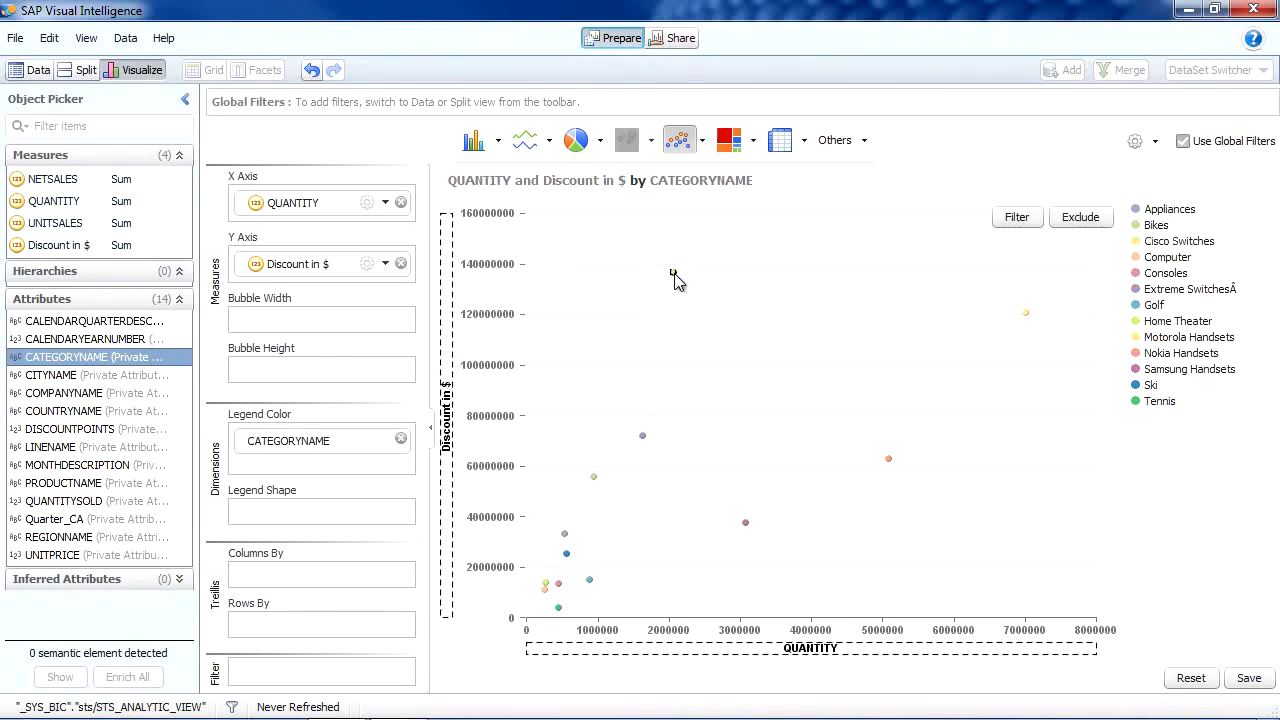
{"action": "left_click", "coordinate": [725, 309]}
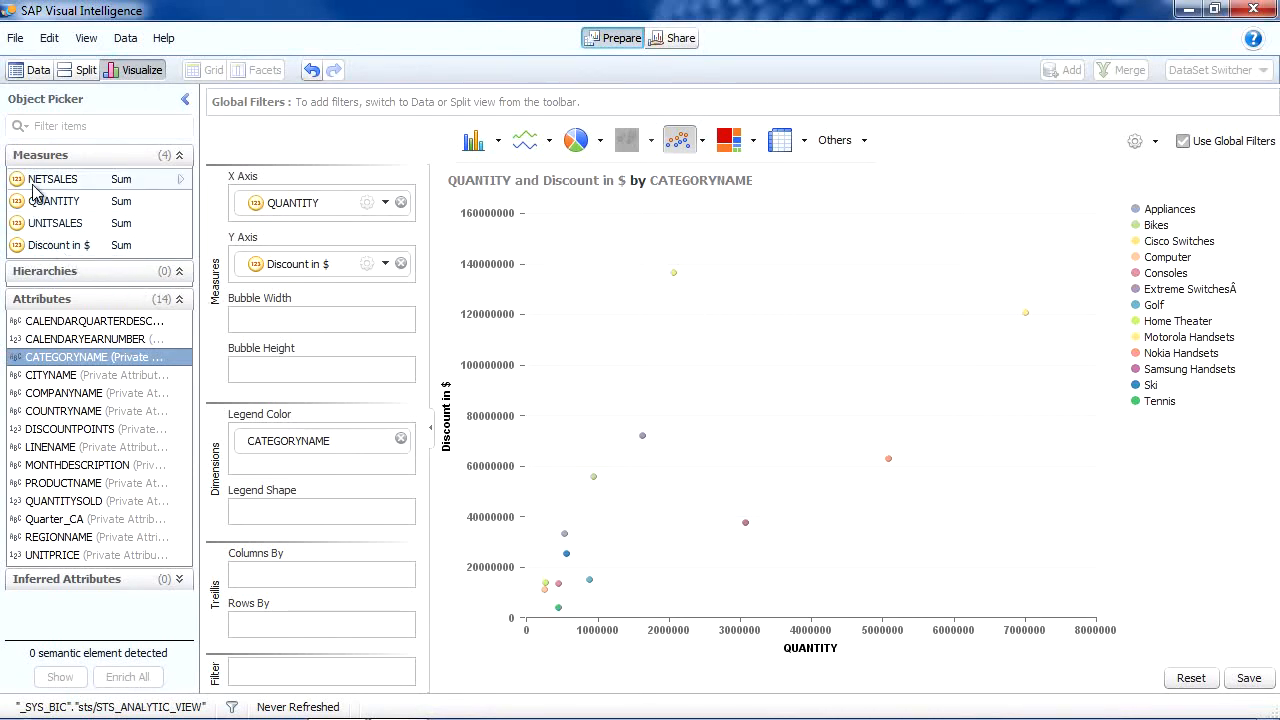
Step: Size the bubbles by NETSALES, inspect the largest bubbles, and show the facets in Split view
{"action": "left_click_drag", "start_coordinate": [56, 180], "coordinate": [304, 322]}
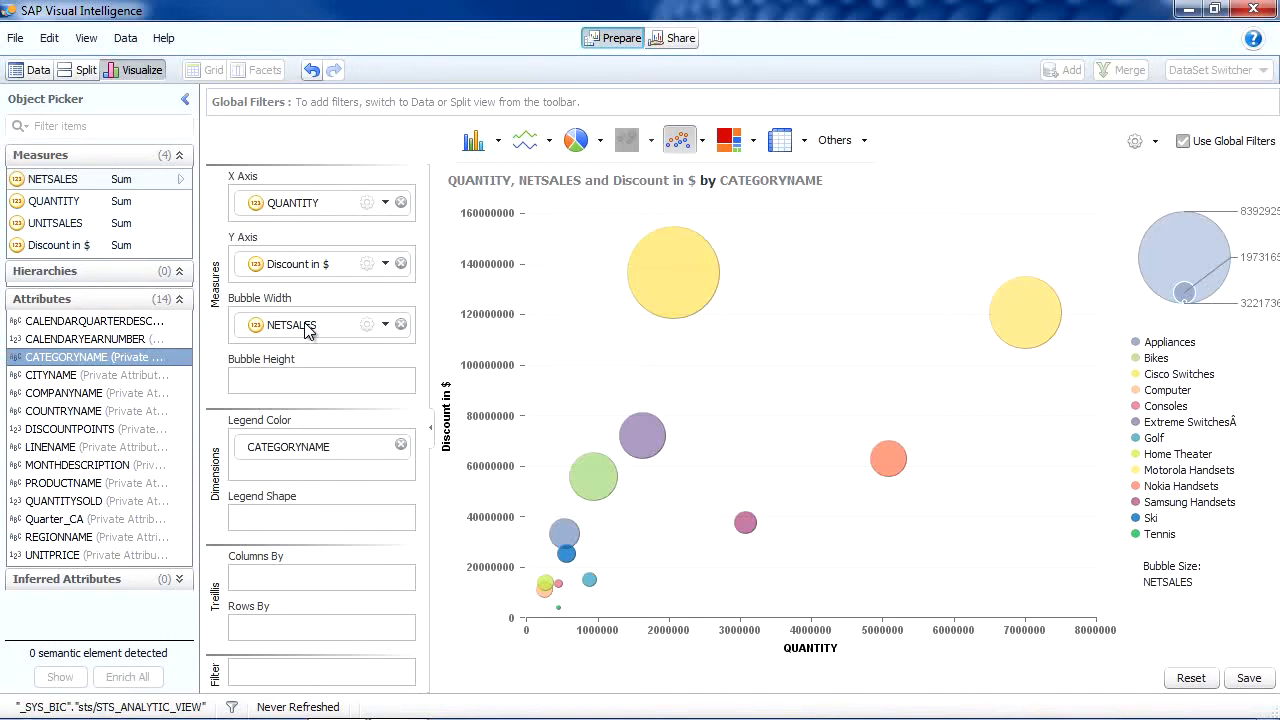
{"action": "left_click", "coordinate": [673, 290]}
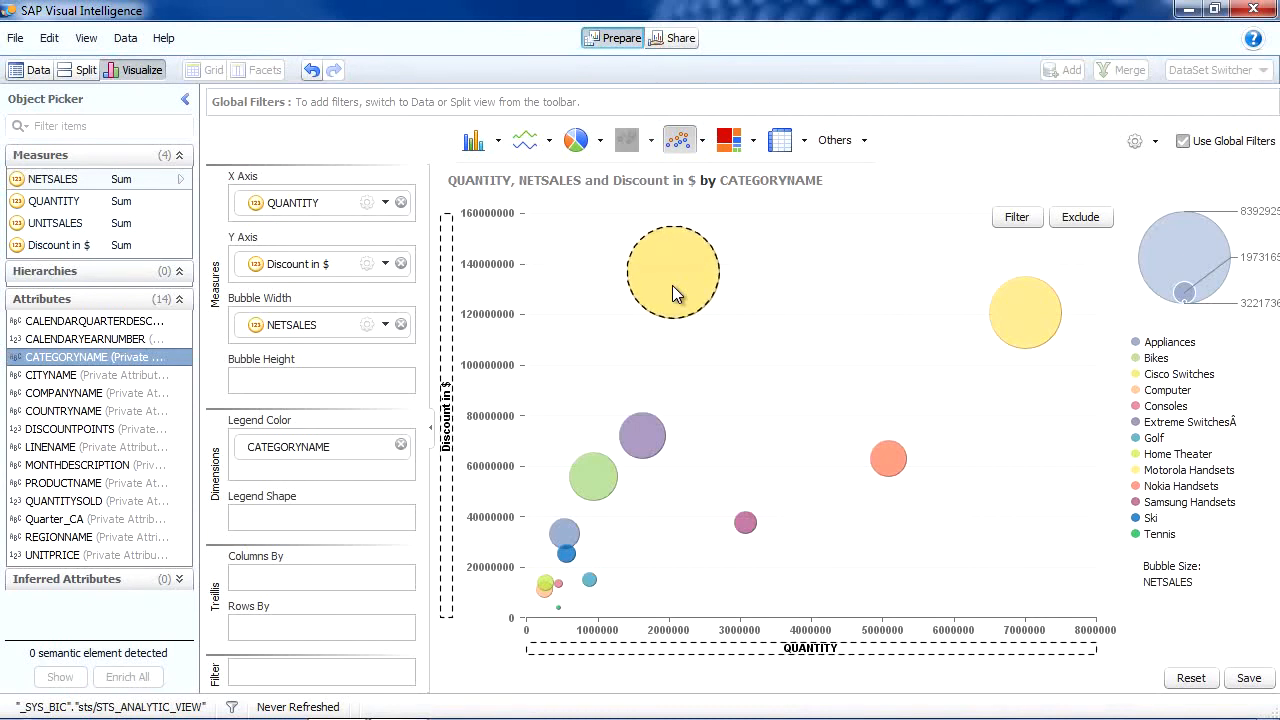
{"action": "left_click", "coordinate": [735, 362]}
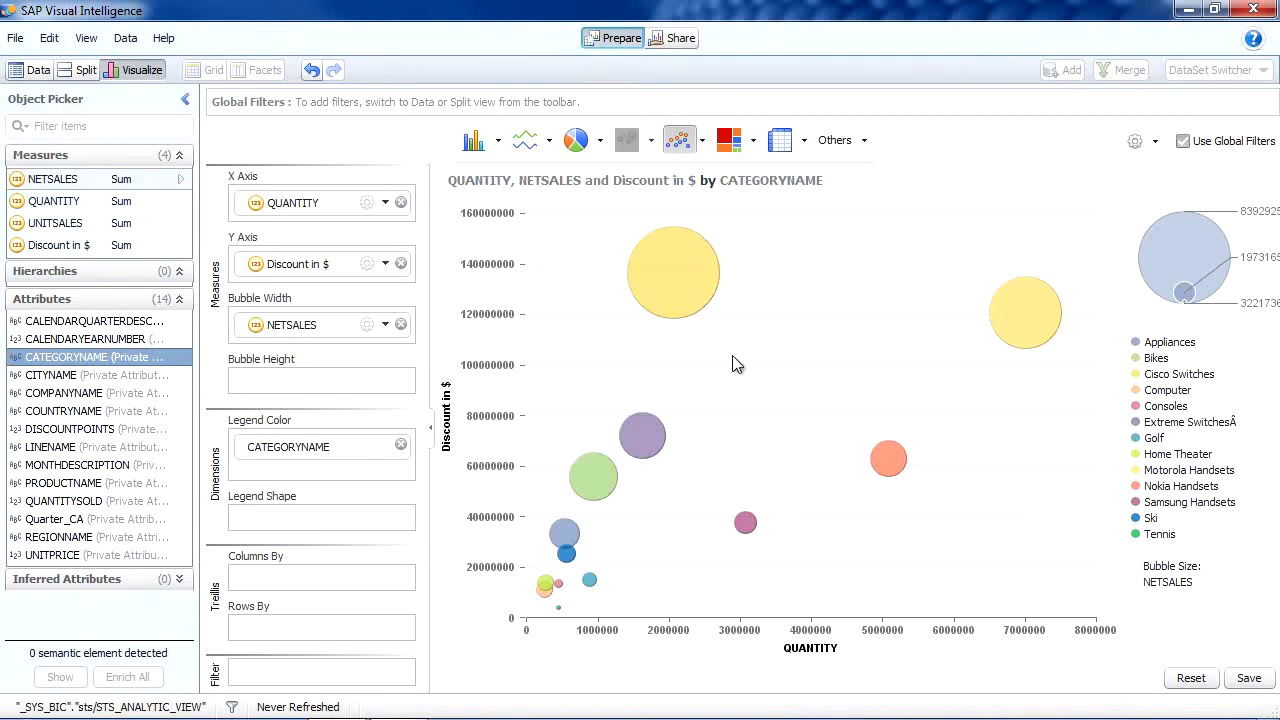
{"action": "left_click", "coordinate": [1020, 315]}
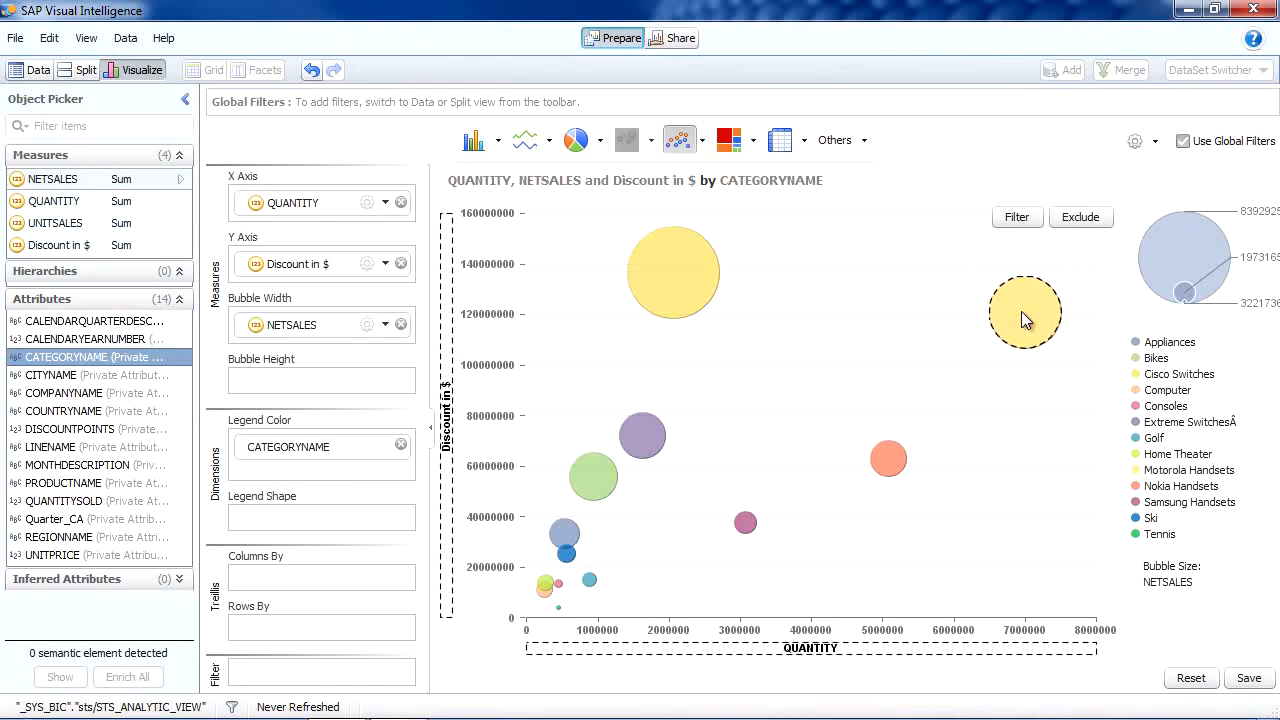
{"action": "left_click", "coordinate": [910, 370]}
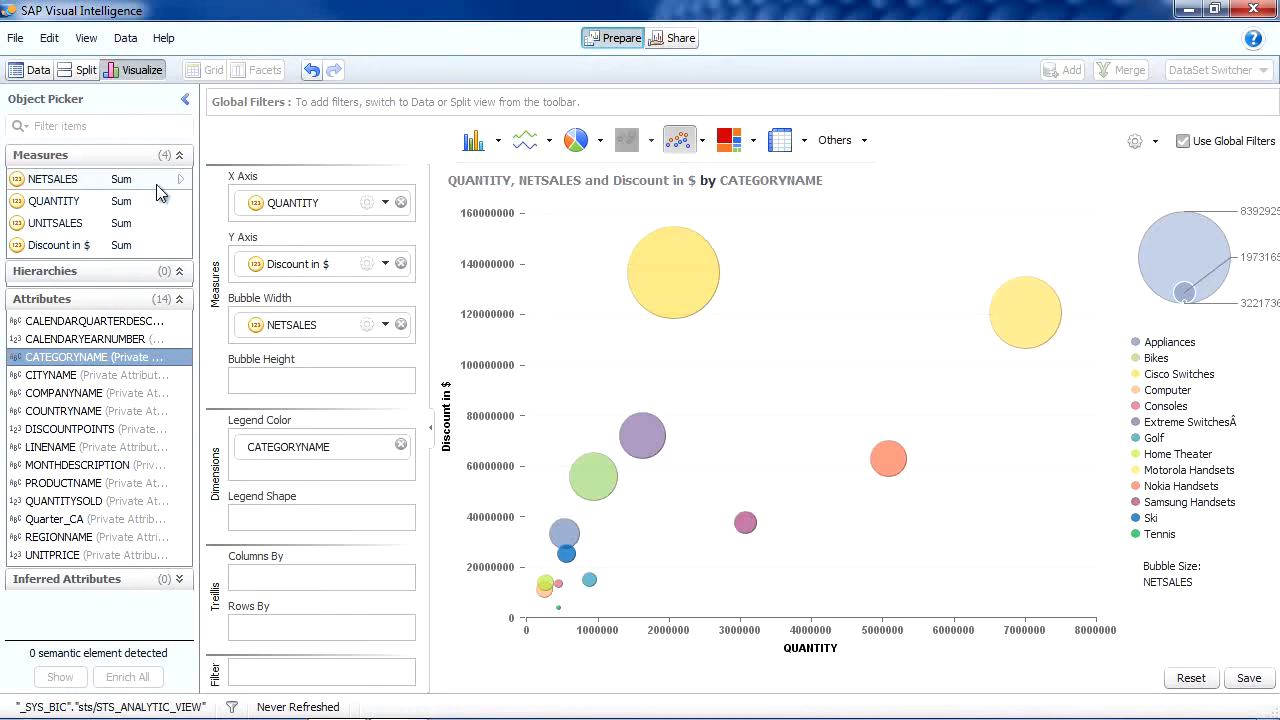
{"action": "left_click", "coordinate": [82, 70]}
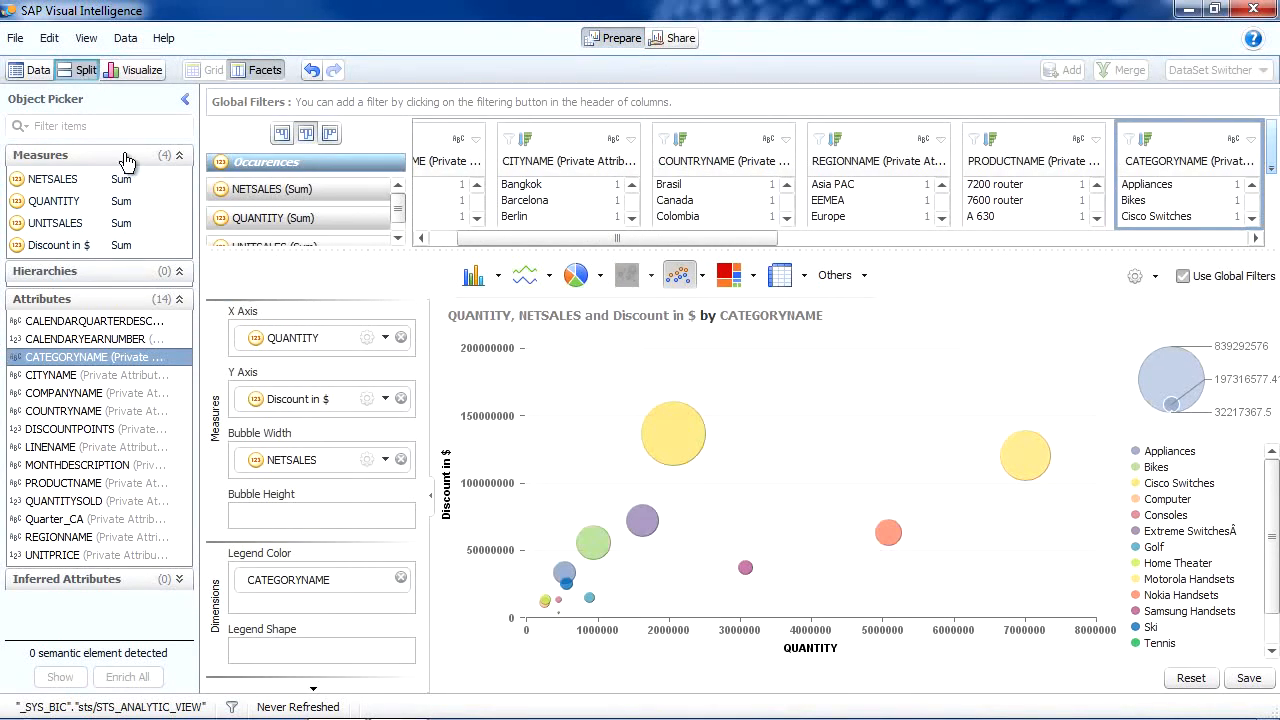
Step: Filter the whole dataset to North America using the REGIONNAME facet
{"action": "left_click_drag", "start_coordinate": [381, 249], "coordinate": [381, 405]}
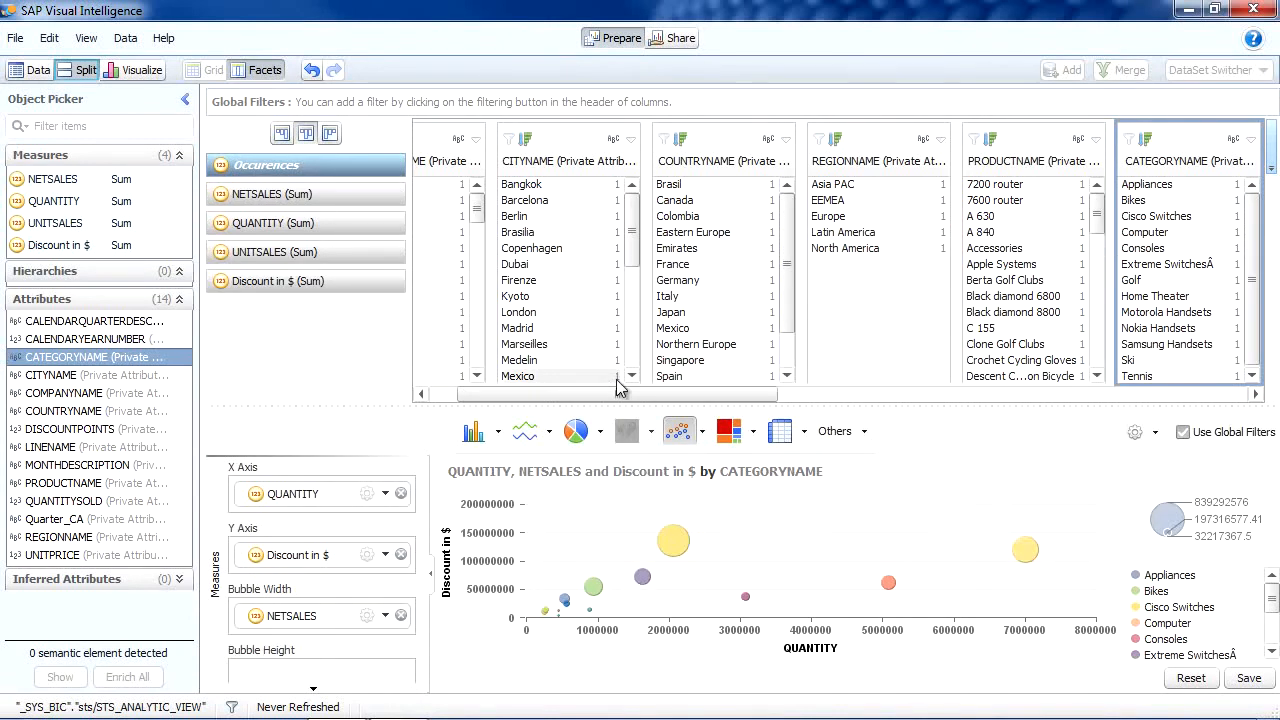
{"action": "left_click_drag", "start_coordinate": [650, 395], "coordinate": [537, 400]}
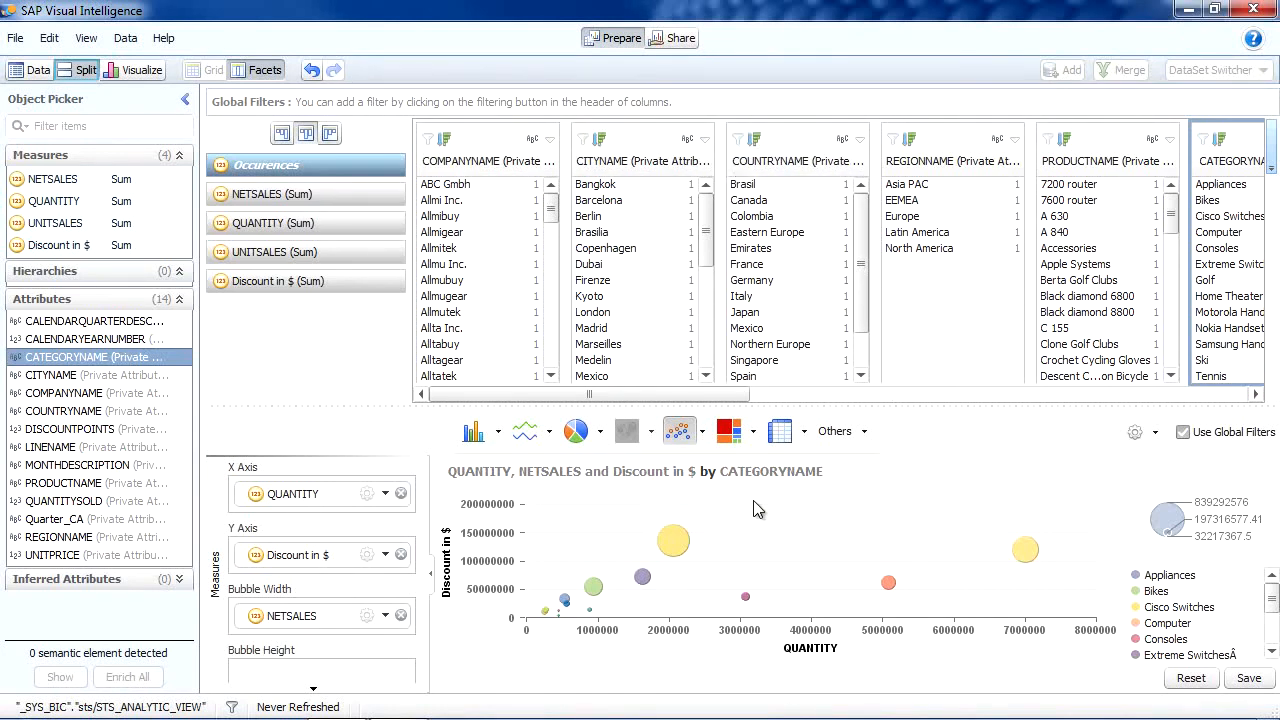
{"action": "left_click", "coordinate": [916, 252]}
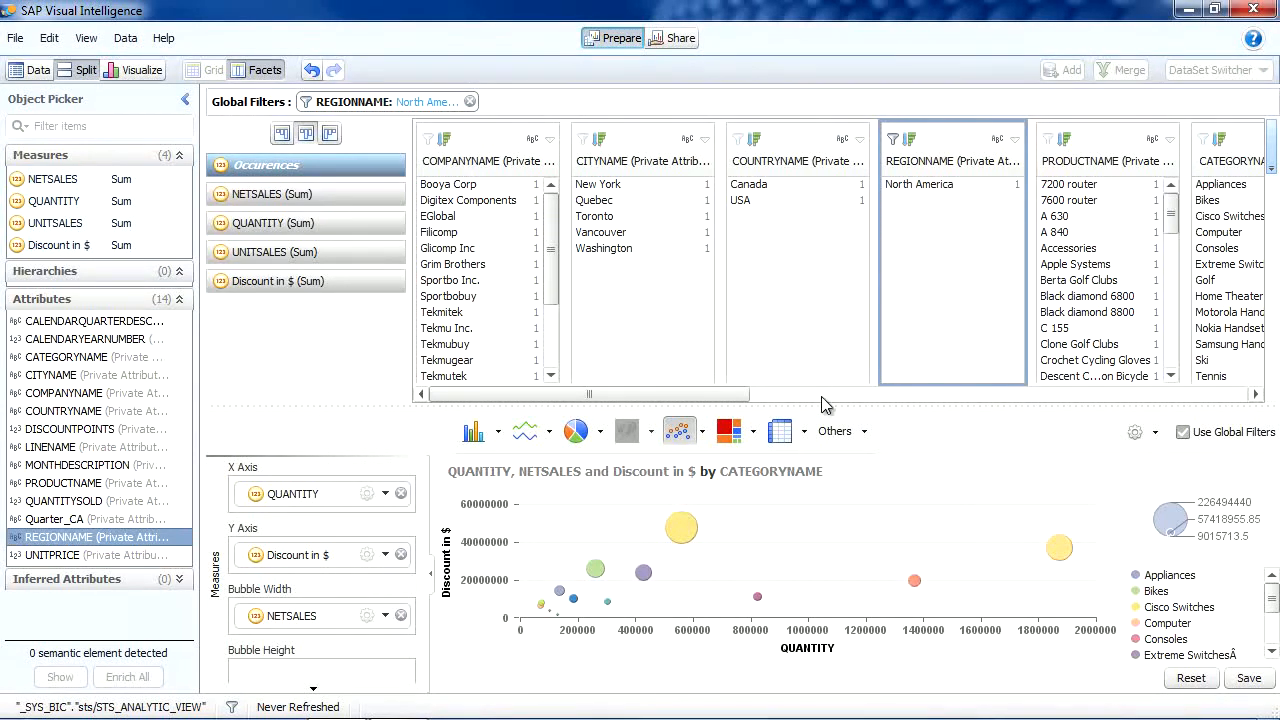
{"action": "left_click_drag", "start_coordinate": [821, 407], "coordinate": [828, 300]}
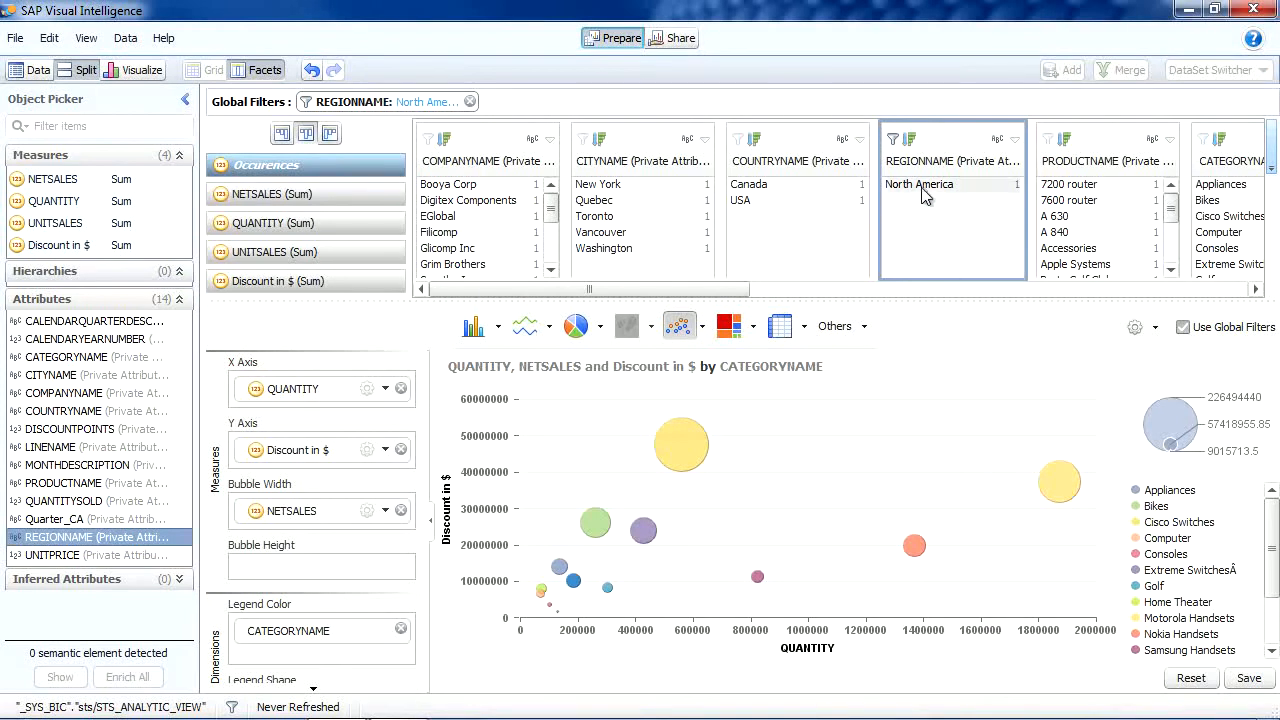
Step: Add Europe to the REGIONNAME filter and remove North America from it
{"action": "left_click", "coordinate": [892, 141]}
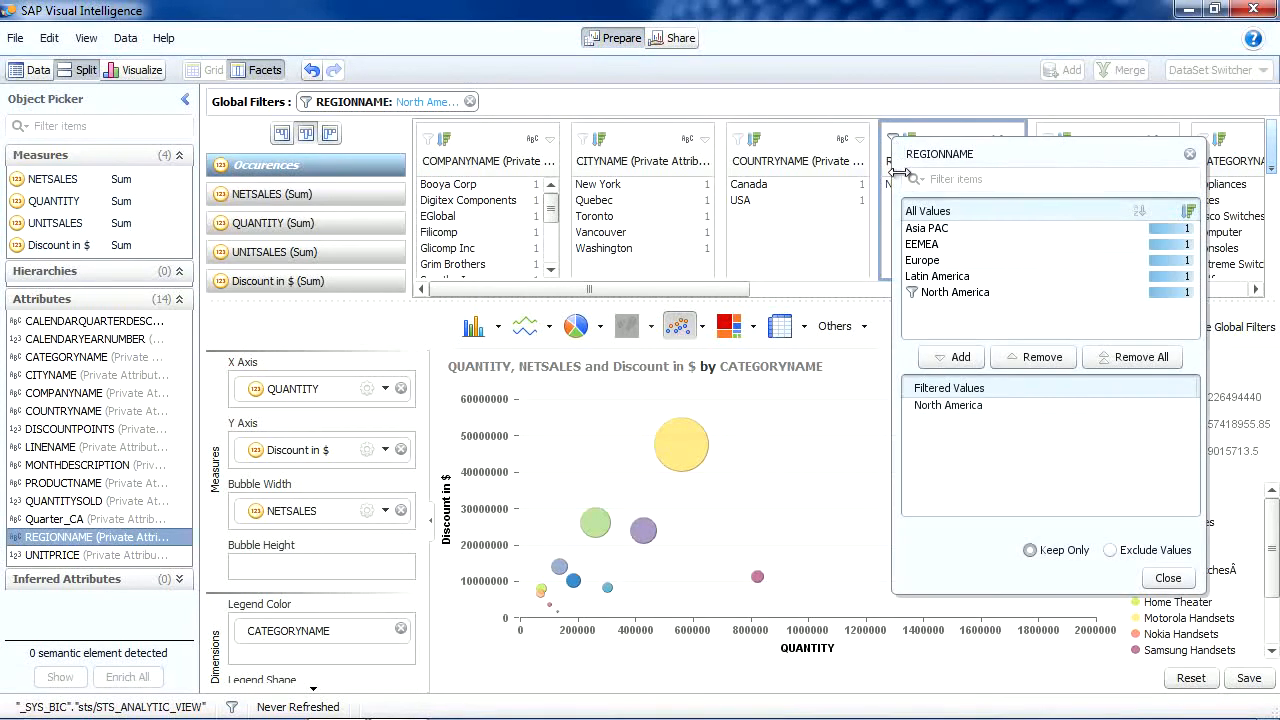
{"action": "left_click", "coordinate": [918, 262]}
{"action": "double_click", "coordinate": [918, 262]}
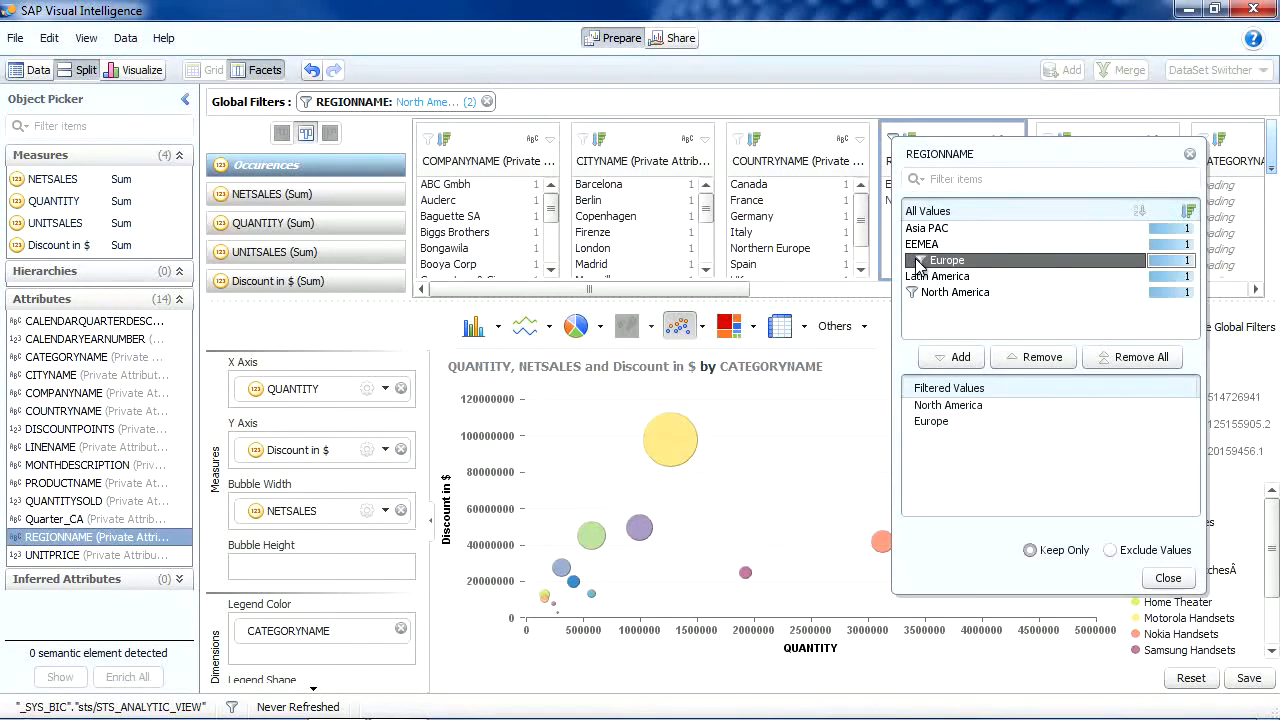
{"action": "left_click", "coordinate": [947, 406]}
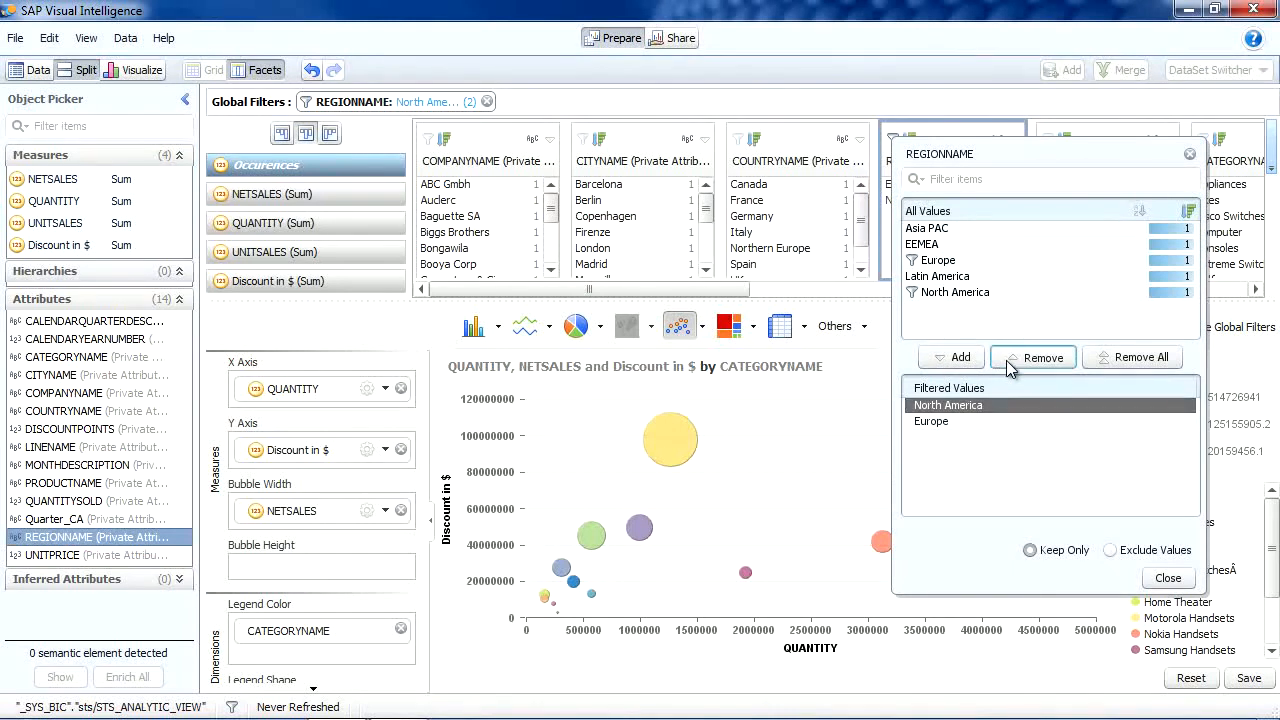
{"action": "left_click", "coordinate": [1033, 357]}
{"action": "left_click", "coordinate": [1168, 578]}
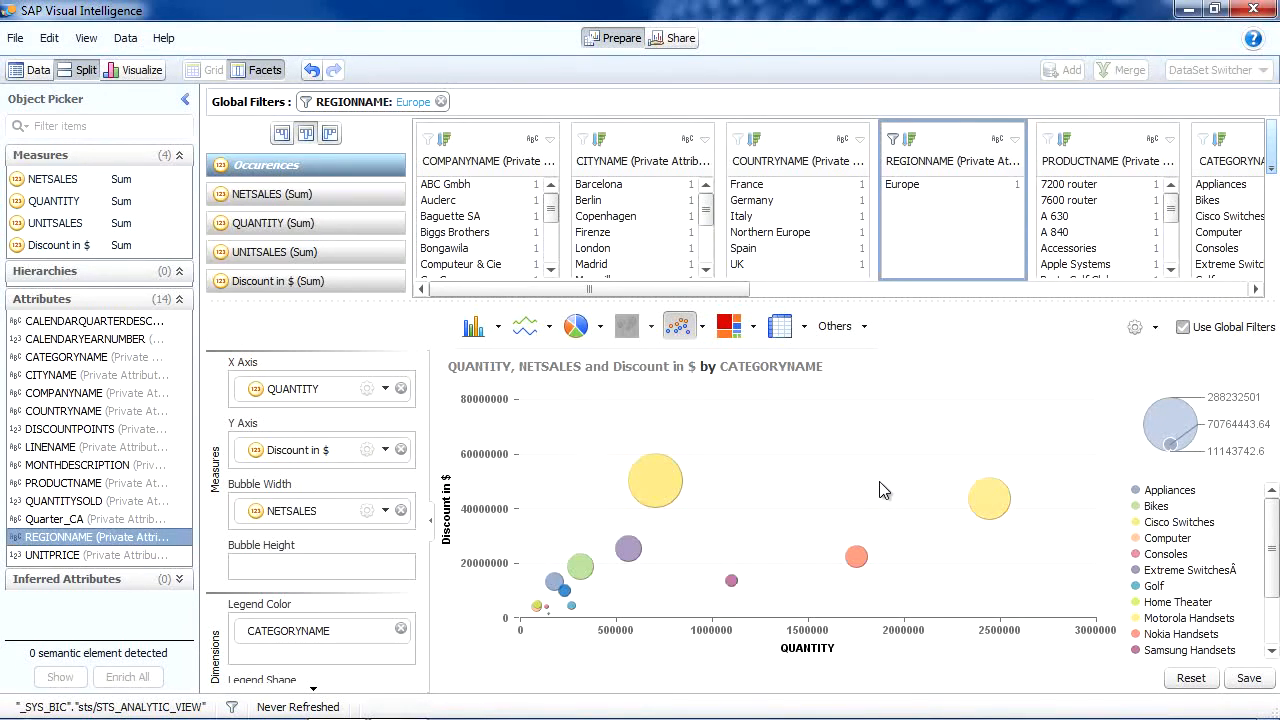
Step: Re-add North America to the region filter and return to the Visualize view
{"action": "left_click", "coordinate": [893, 141]}
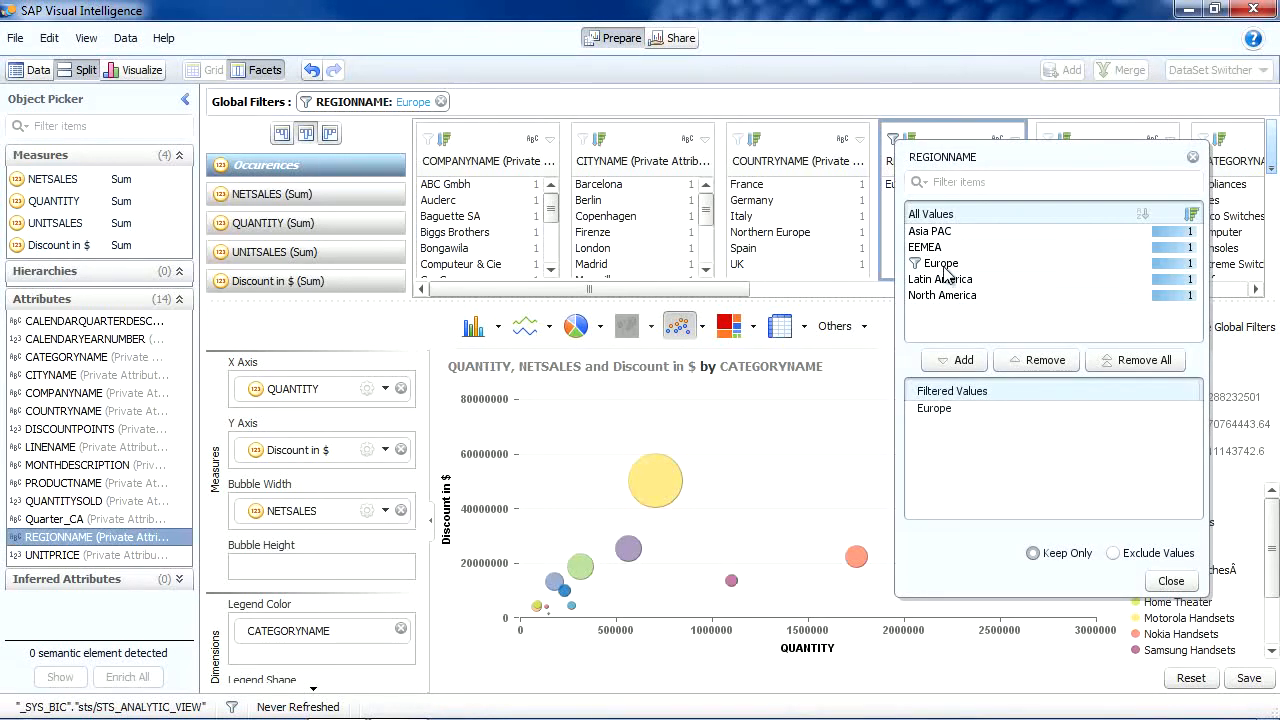
{"action": "double_click", "coordinate": [948, 295]}
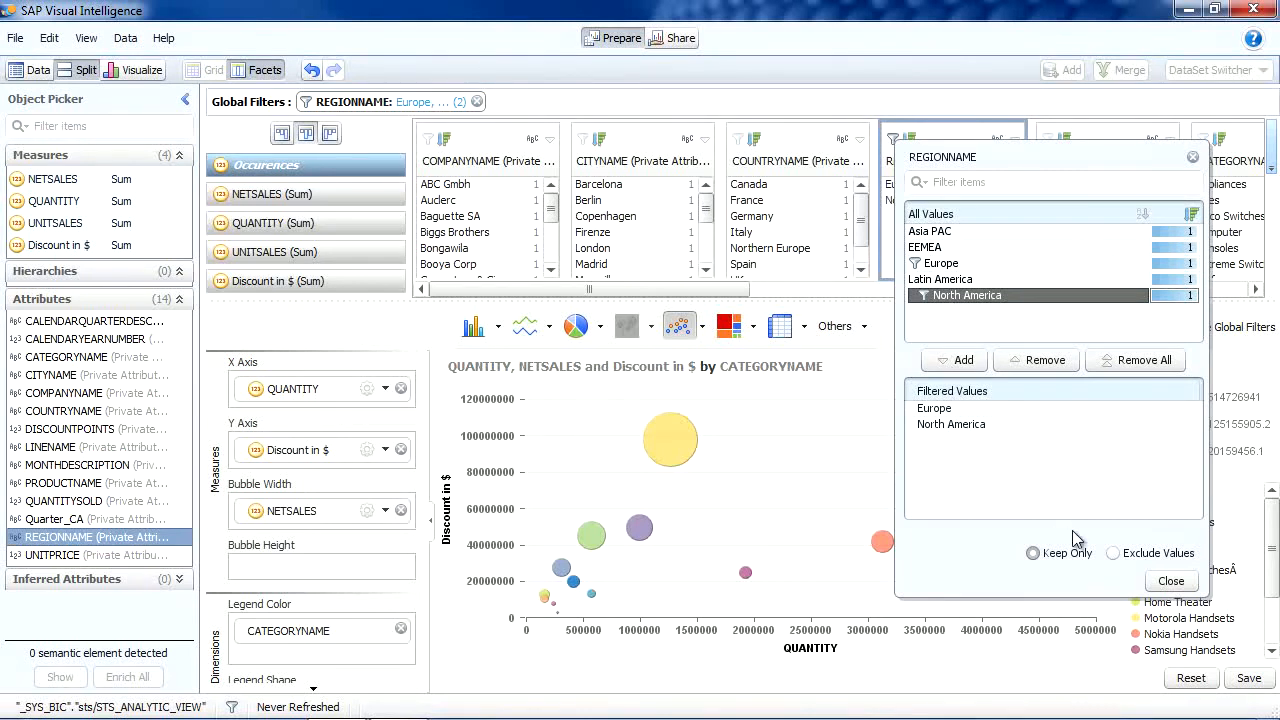
{"action": "left_click", "coordinate": [1167, 581]}
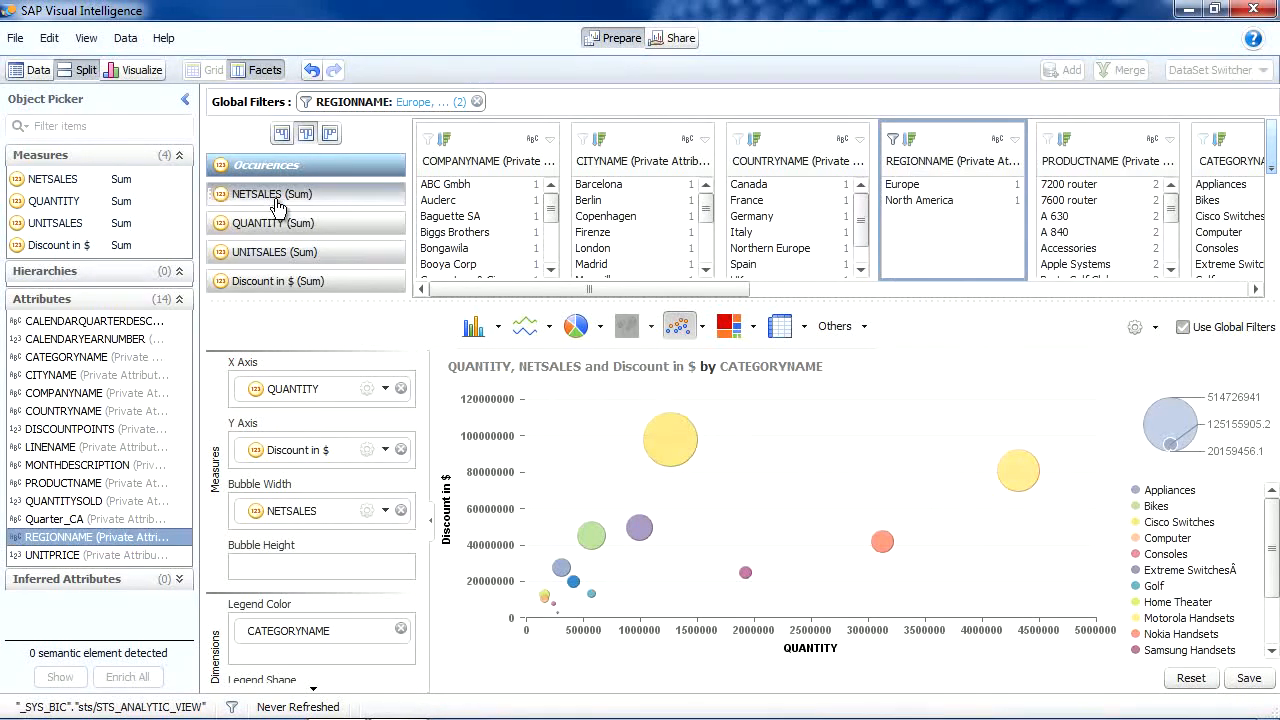
{"action": "left_click", "coordinate": [131, 71]}
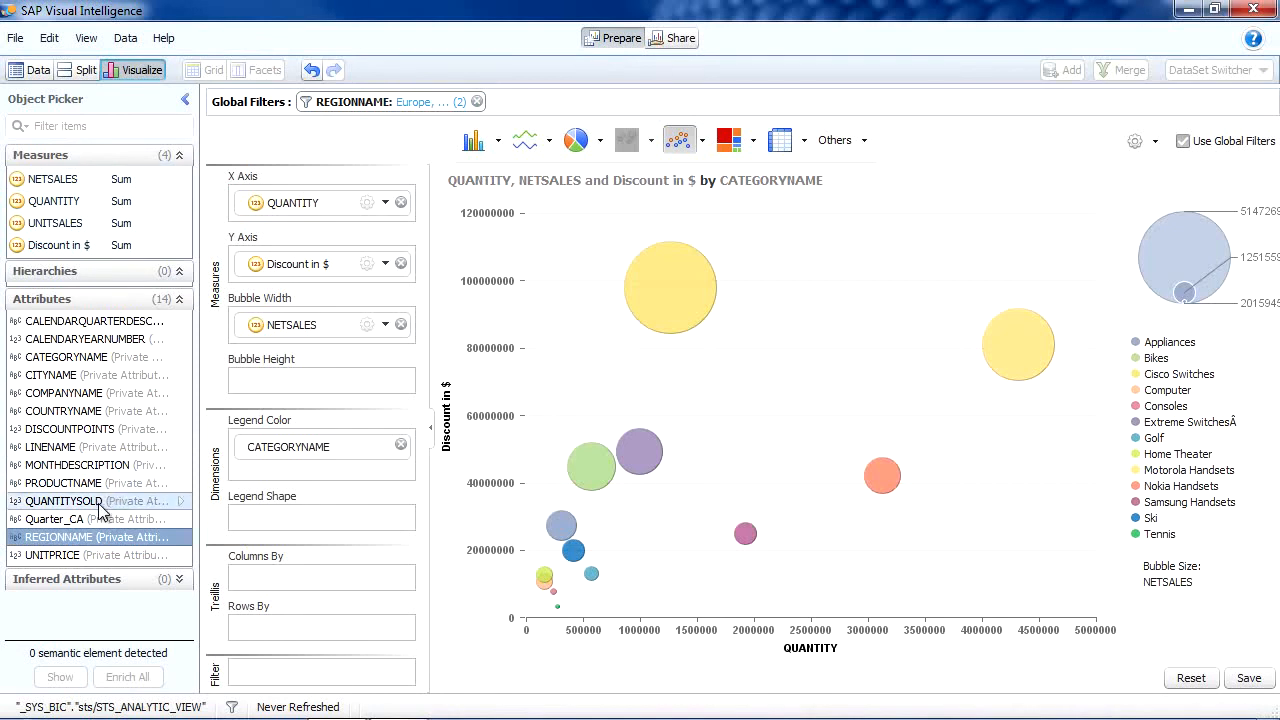
Step: Trellis the bubble chart into rows by REGIONNAME, trying then removing LINENAME as columns
{"action": "left_click_drag", "start_coordinate": [86, 537], "coordinate": [293, 655]}
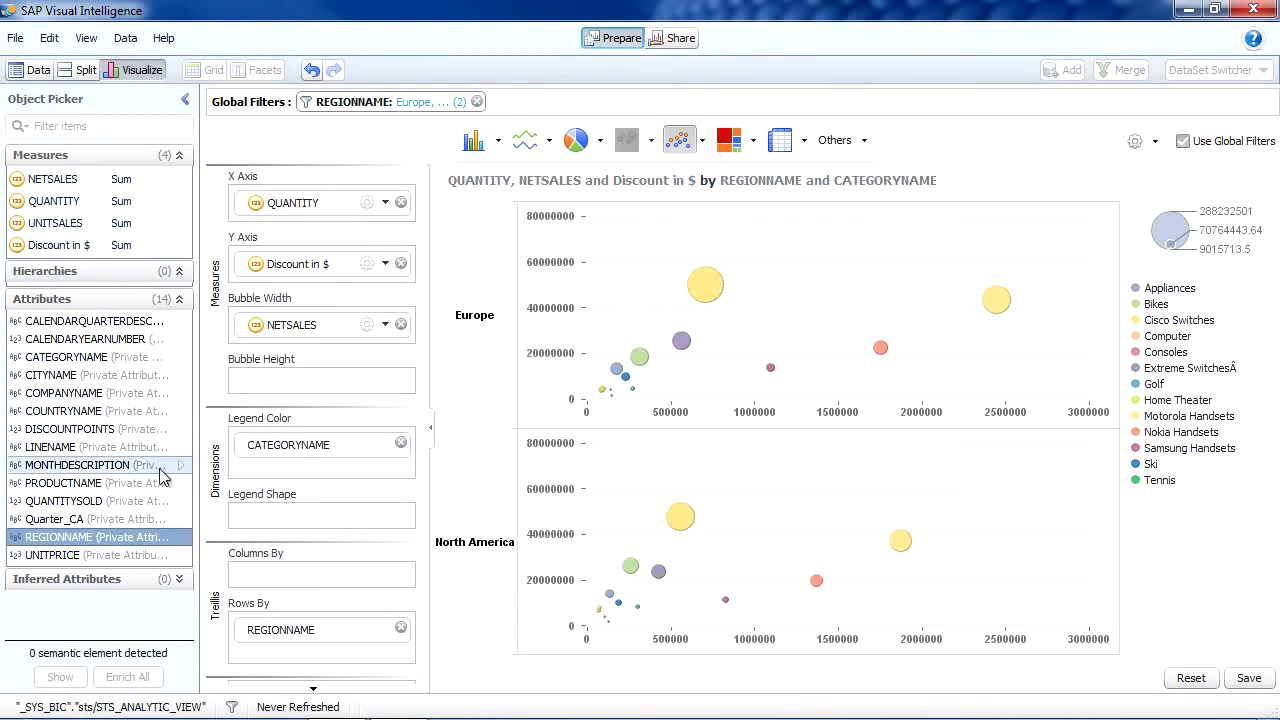
{"action": "left_click_drag", "start_coordinate": [78, 458], "coordinate": [272, 568]}
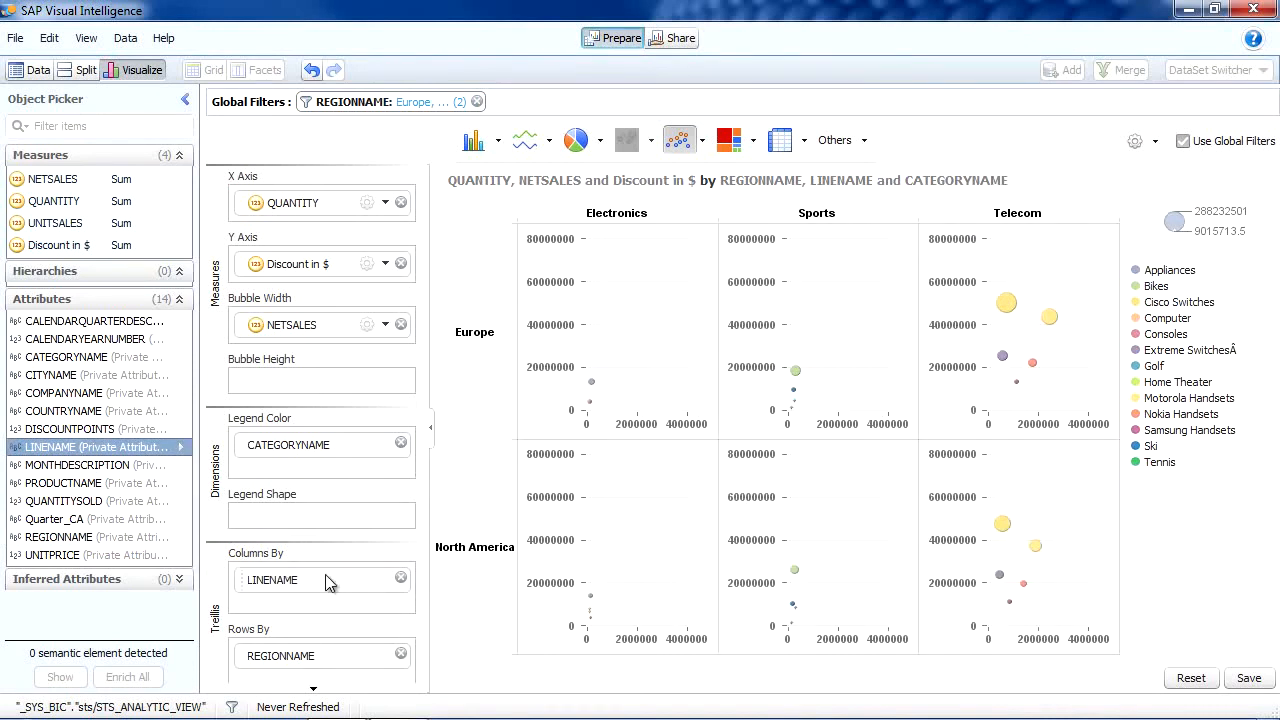
{"action": "left_click", "coordinate": [400, 578]}
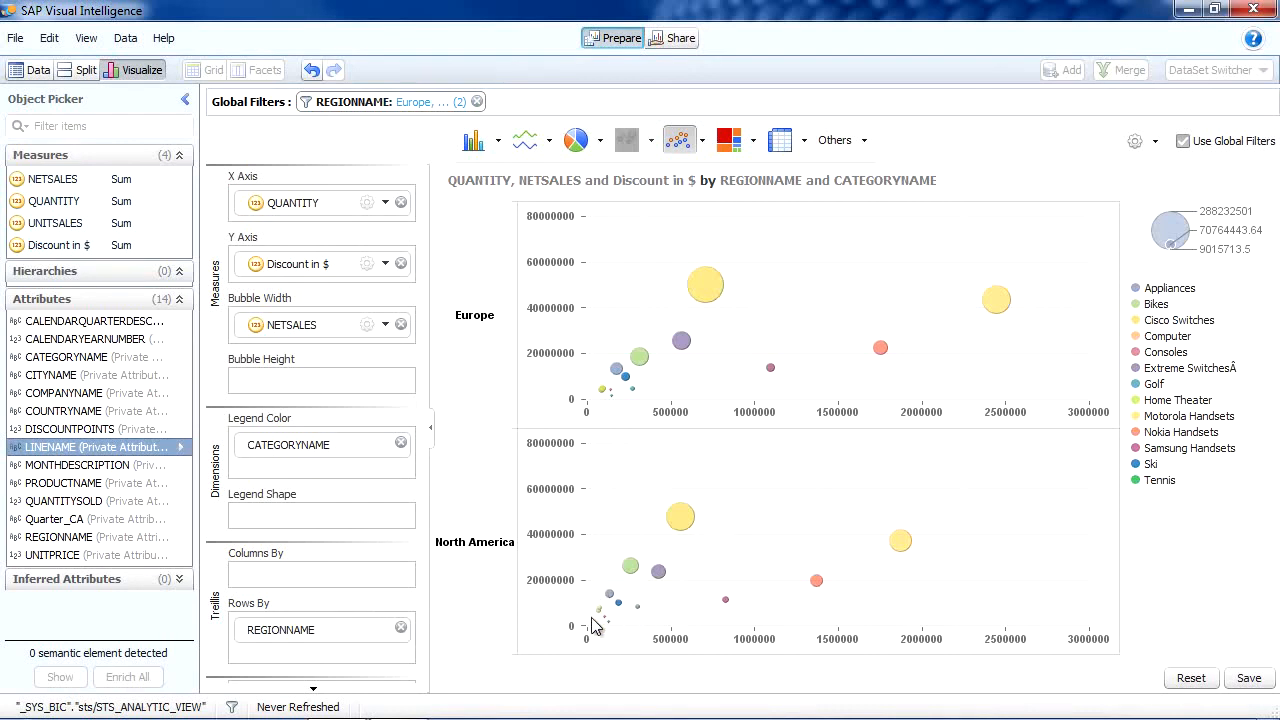
Step: Keep only North America's small-category bubbles, inspect Appliances, and save the visualization
{"action": "left_click_drag", "start_coordinate": [590, 592], "coordinate": [648, 641]}
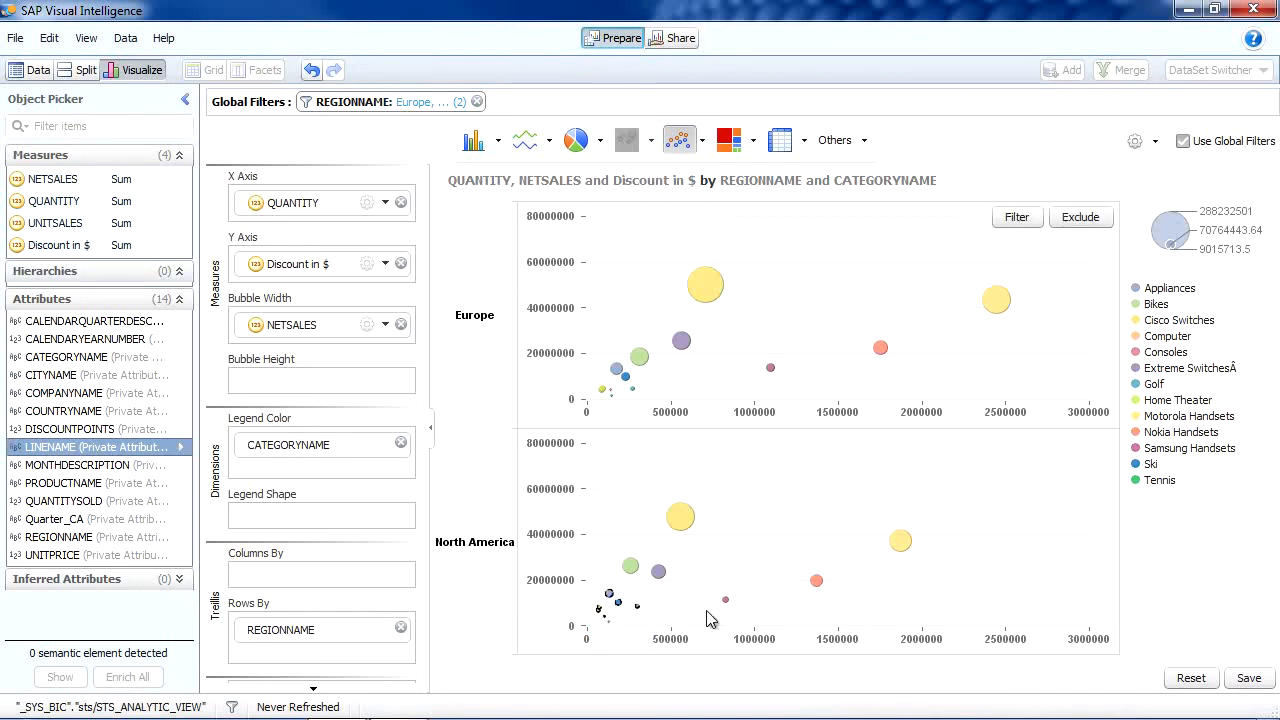
{"action": "left_click", "coordinate": [1014, 218]}
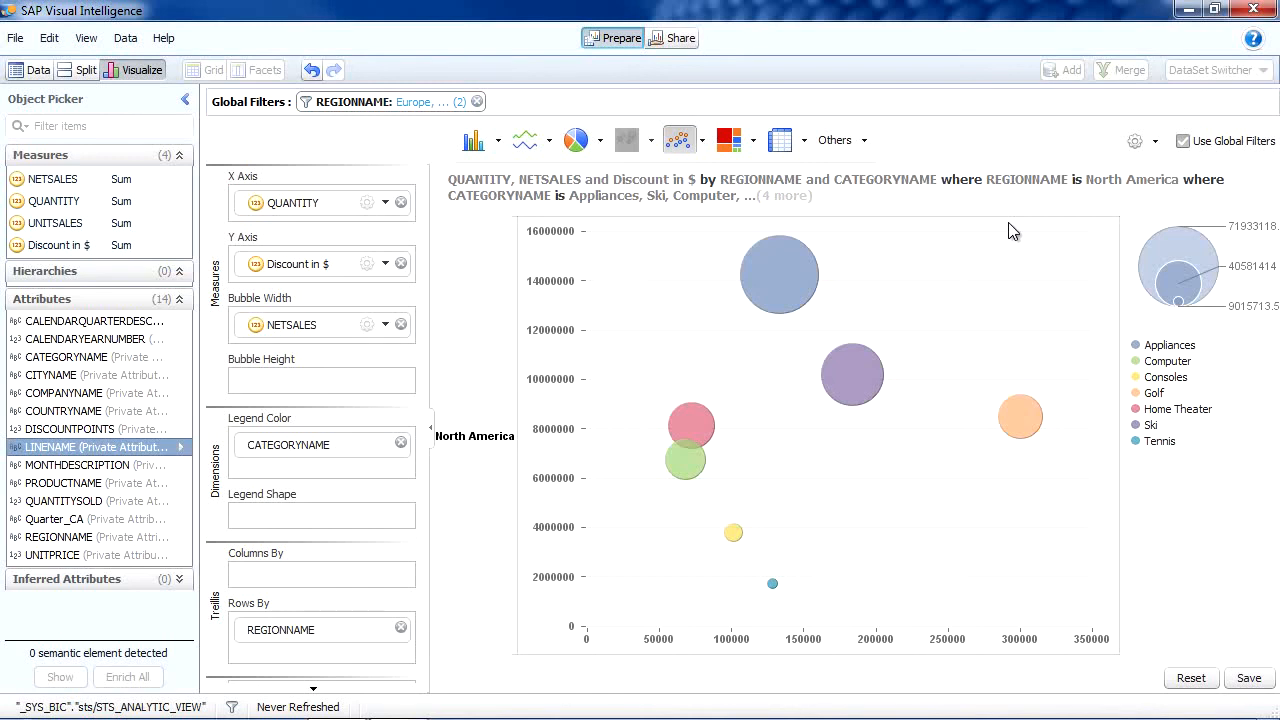
{"action": "left_click", "coordinate": [787, 276]}
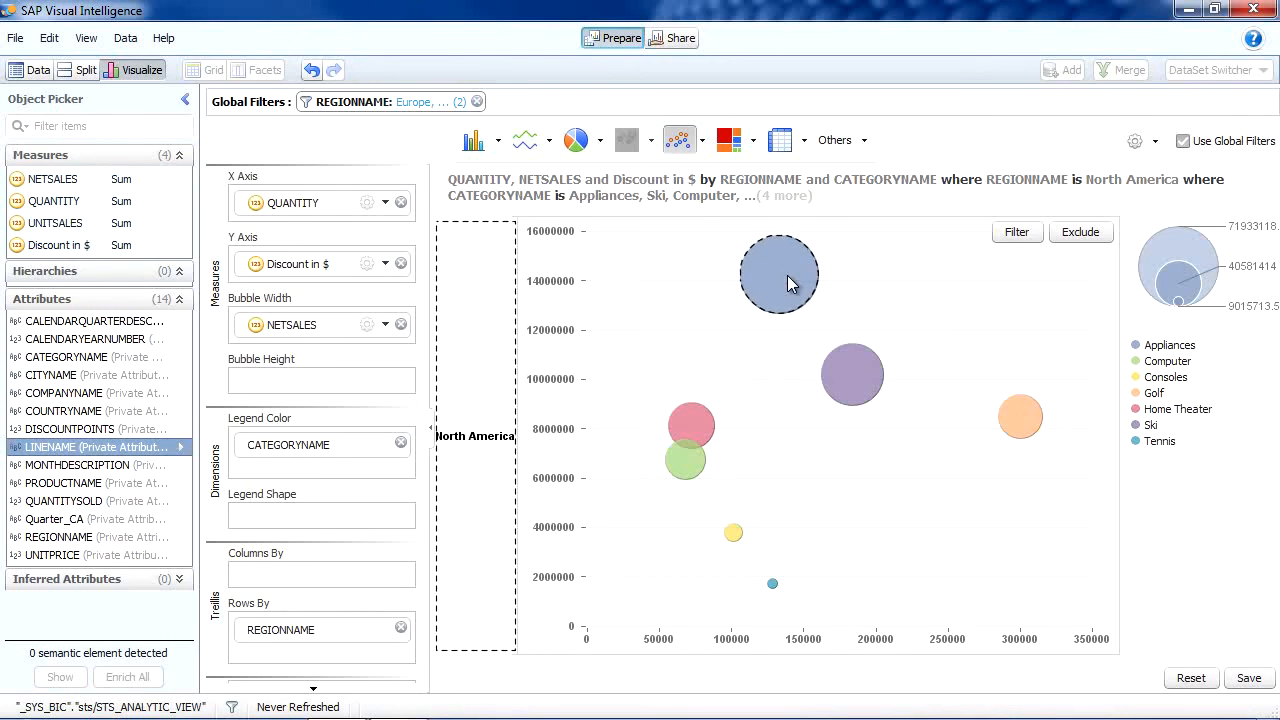
{"action": "left_click", "coordinate": [855, 287]}
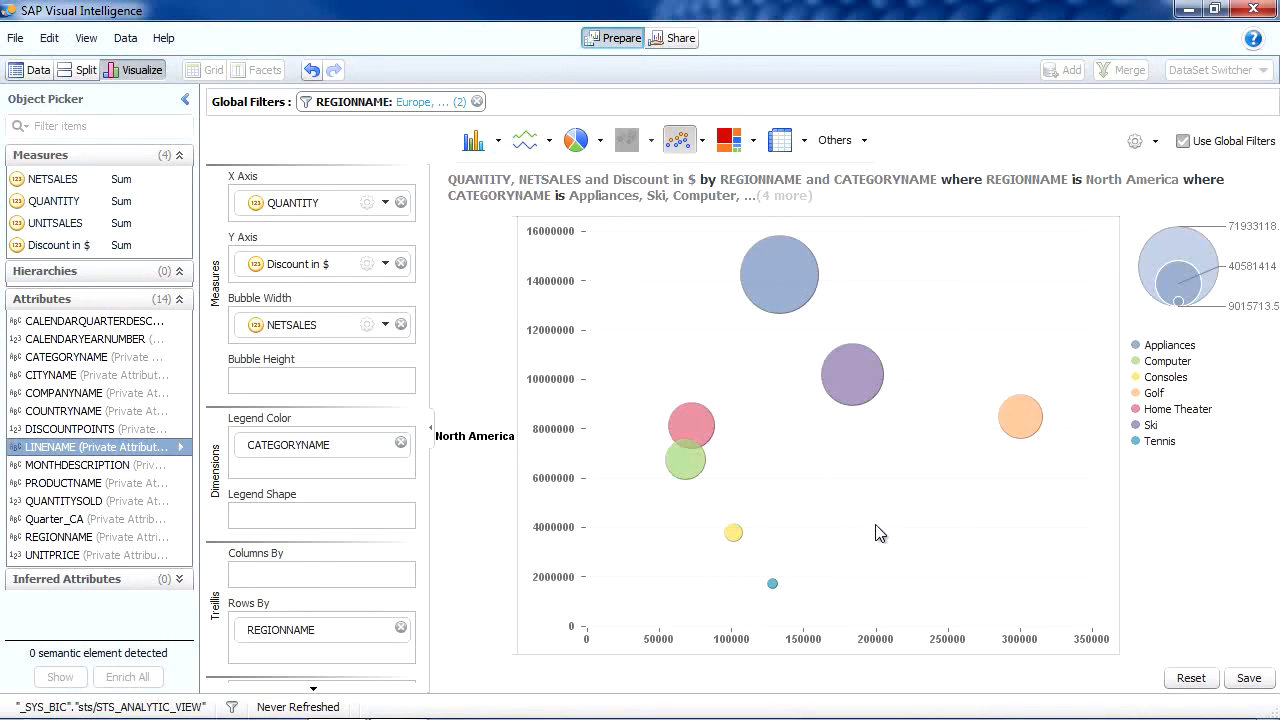
{"action": "left_click", "coordinate": [1249, 680]}
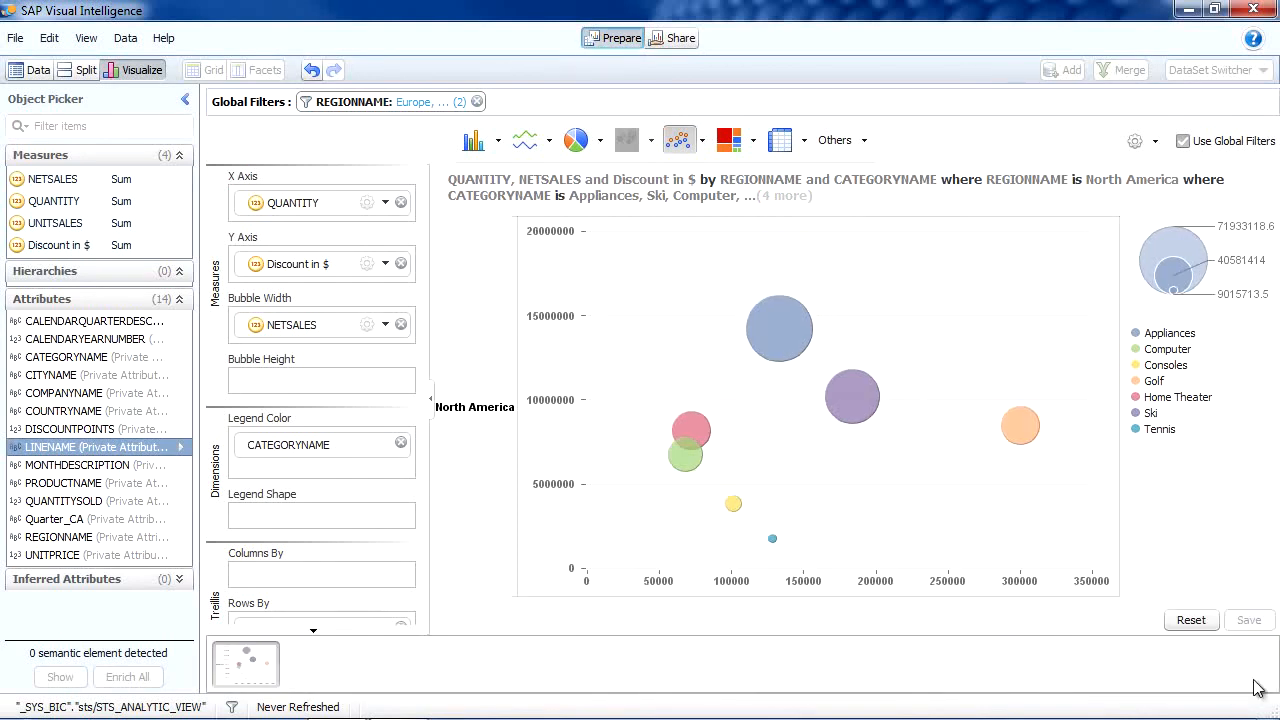